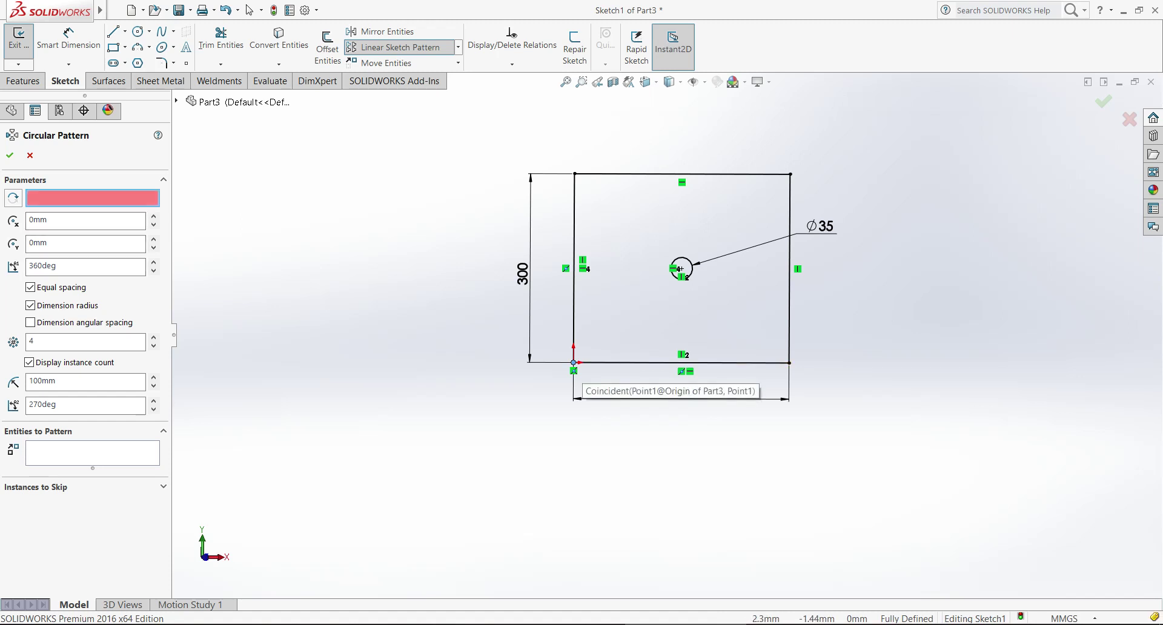
Step: Circular-pattern the 35 mm circle about the sketch origin with 4 equally spaced instances over 90 degrees, and close the sketch
left_click(573, 362)
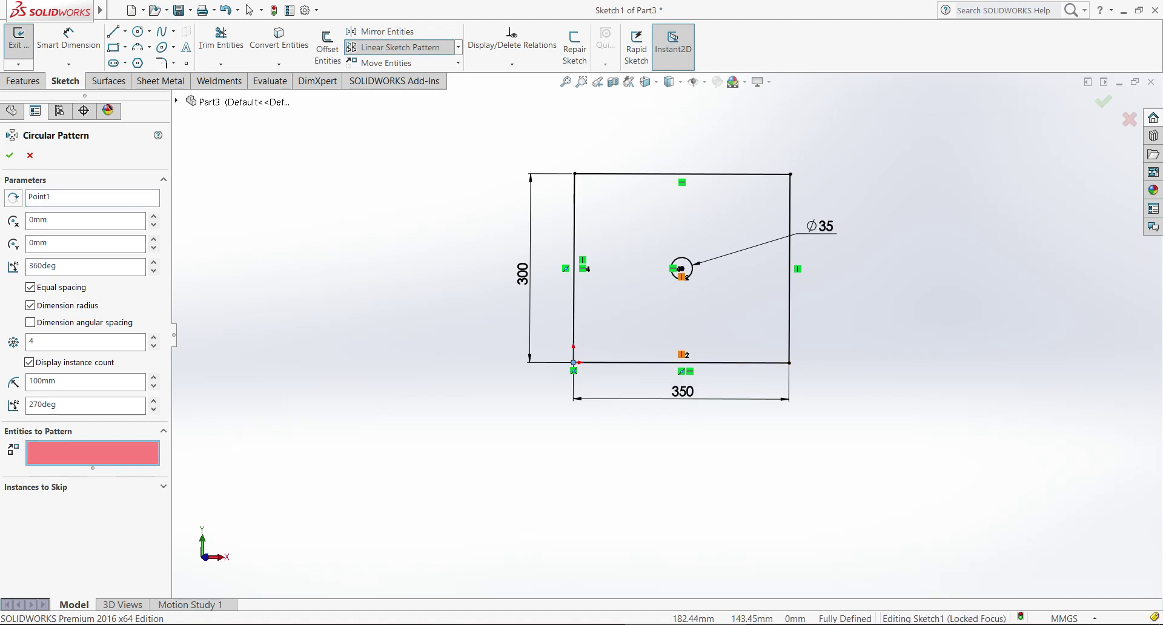
left_click(681, 268)
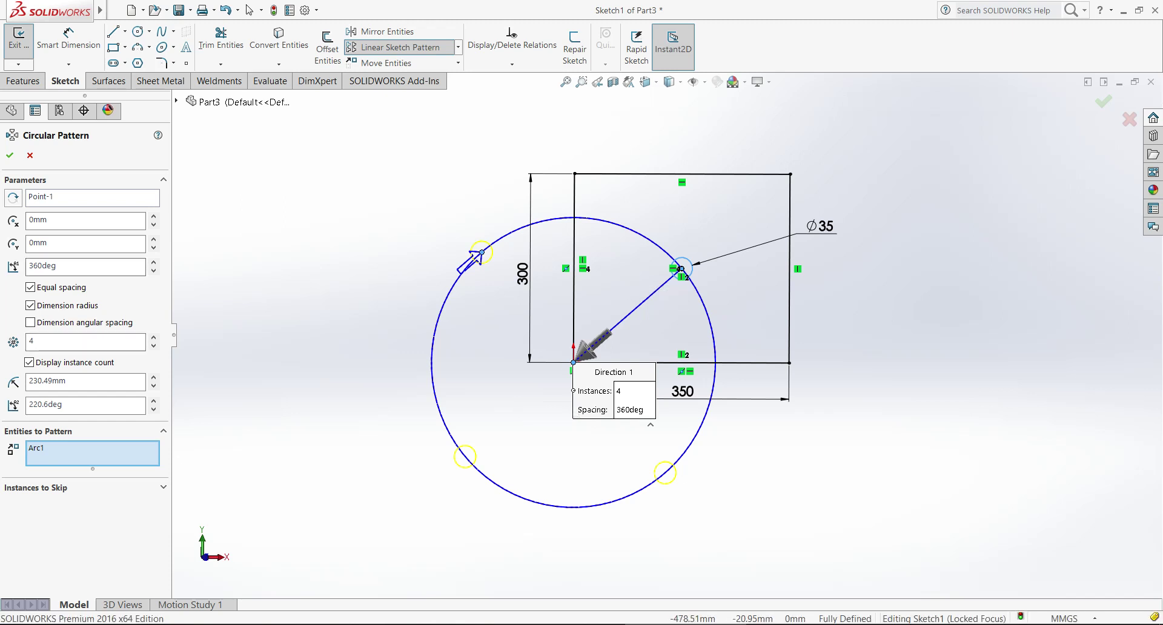
double_click(43, 266)
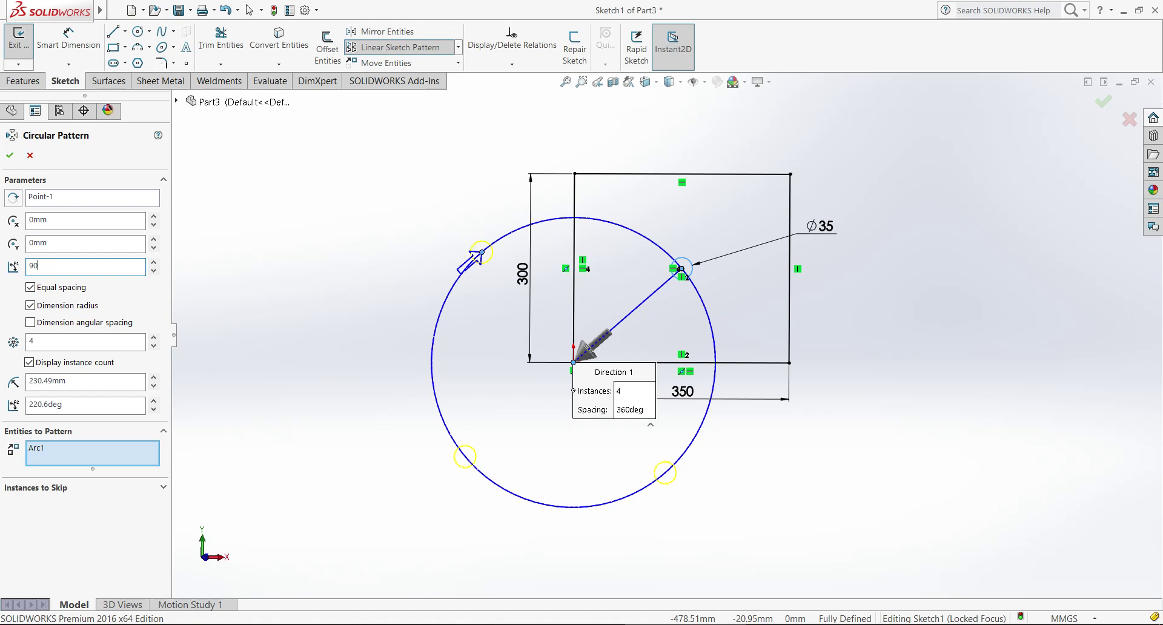
key("Return")
left_click(73, 243)
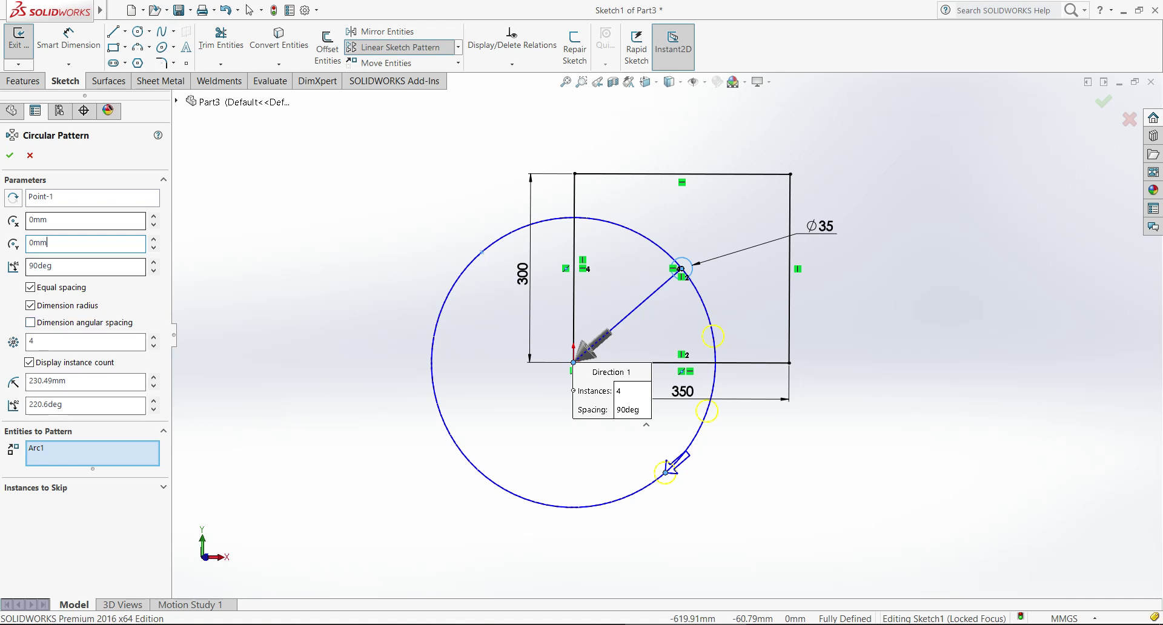
left_click(10, 155)
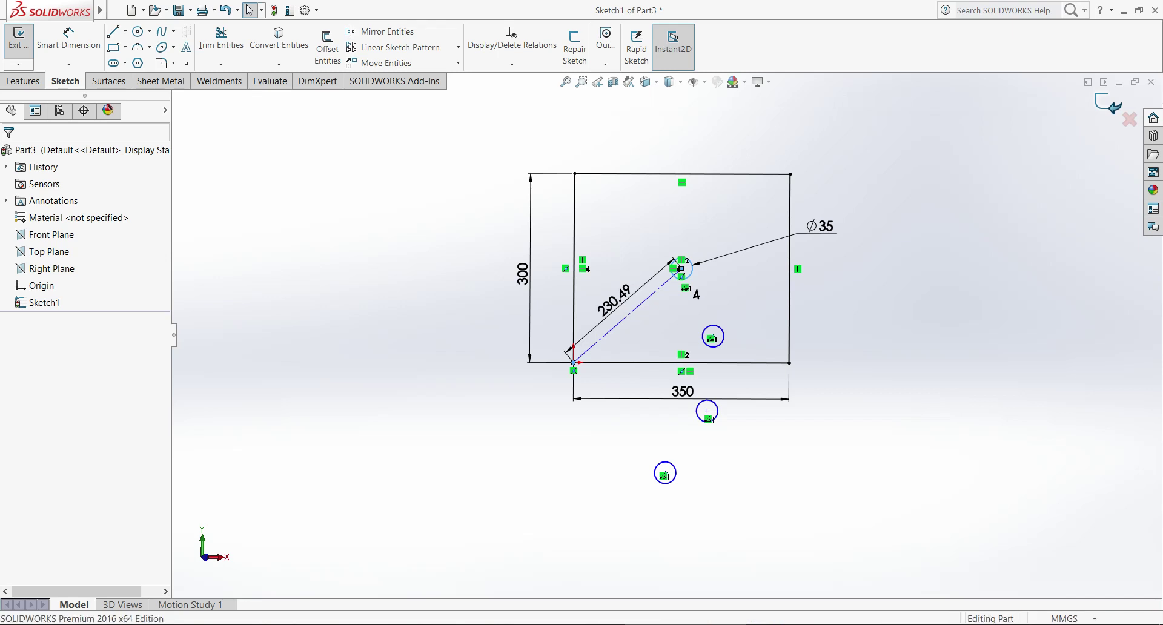
left_click(1108, 105)
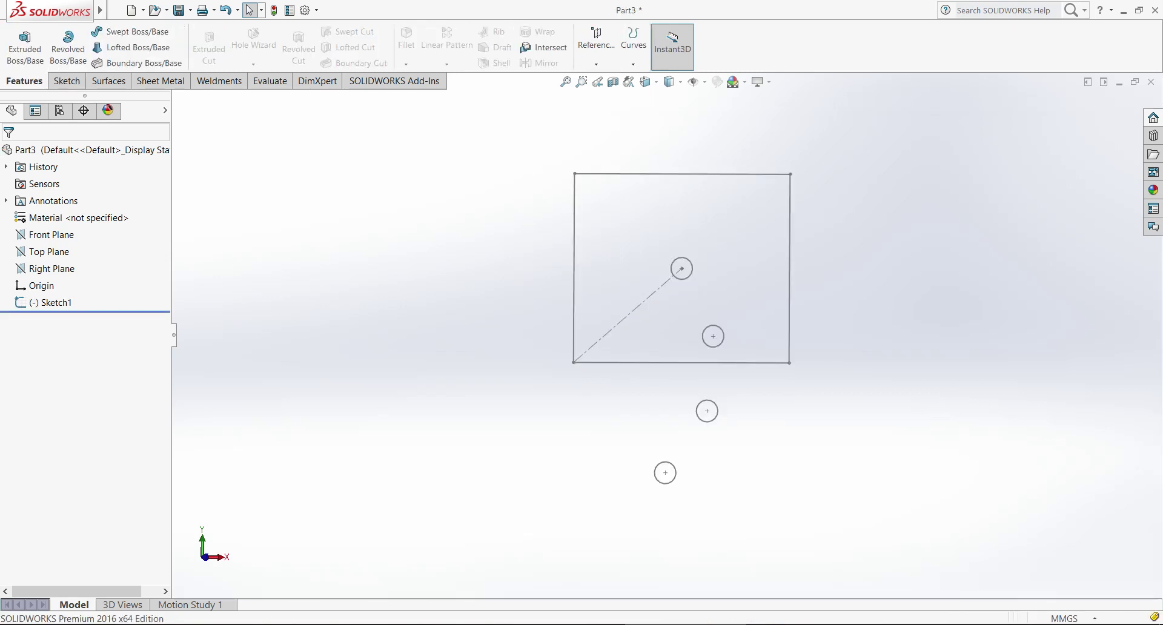
Step: Reopen Sketch1, delete the two patterned circles lying below the rectangle, and close the sketch
right_click(52, 302)
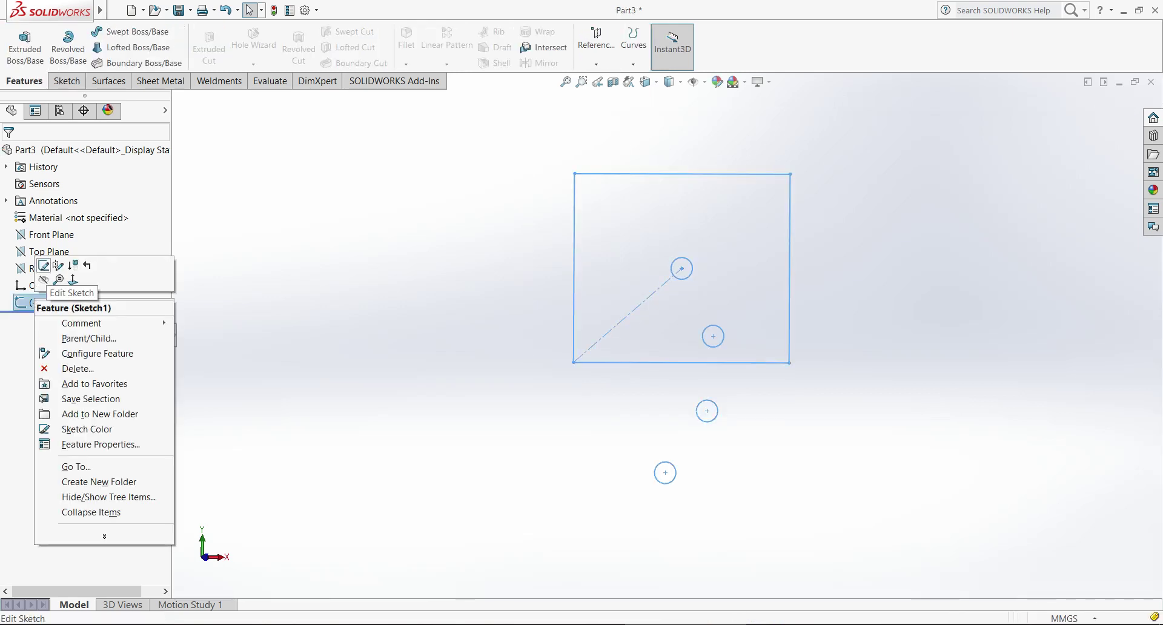
left_click(46, 267)
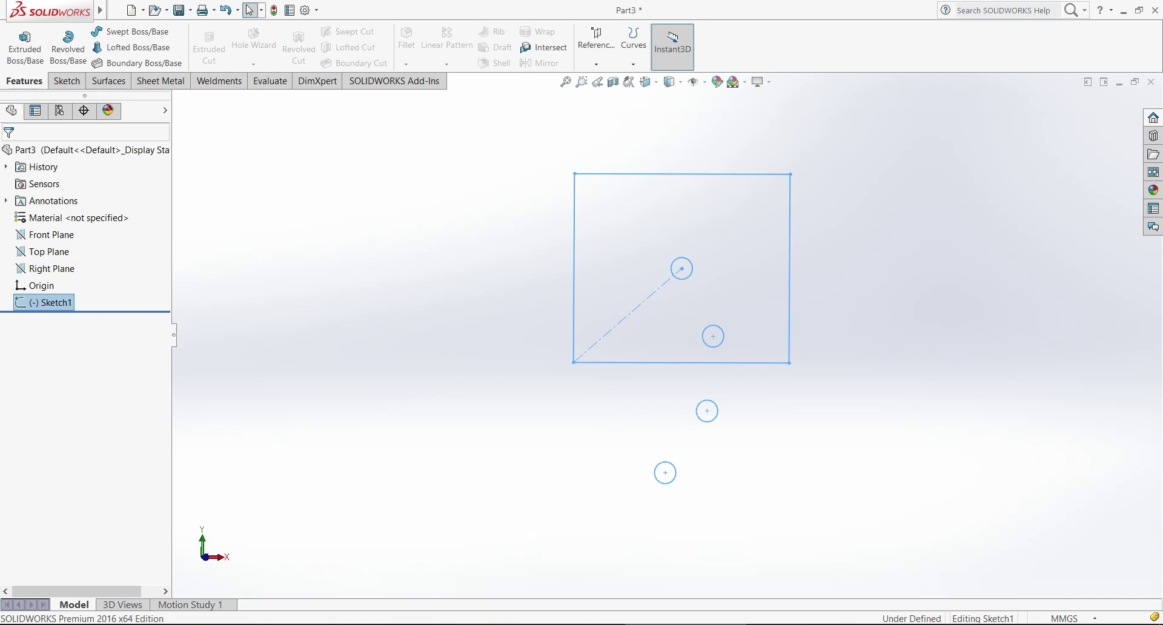
left_click(717, 411)
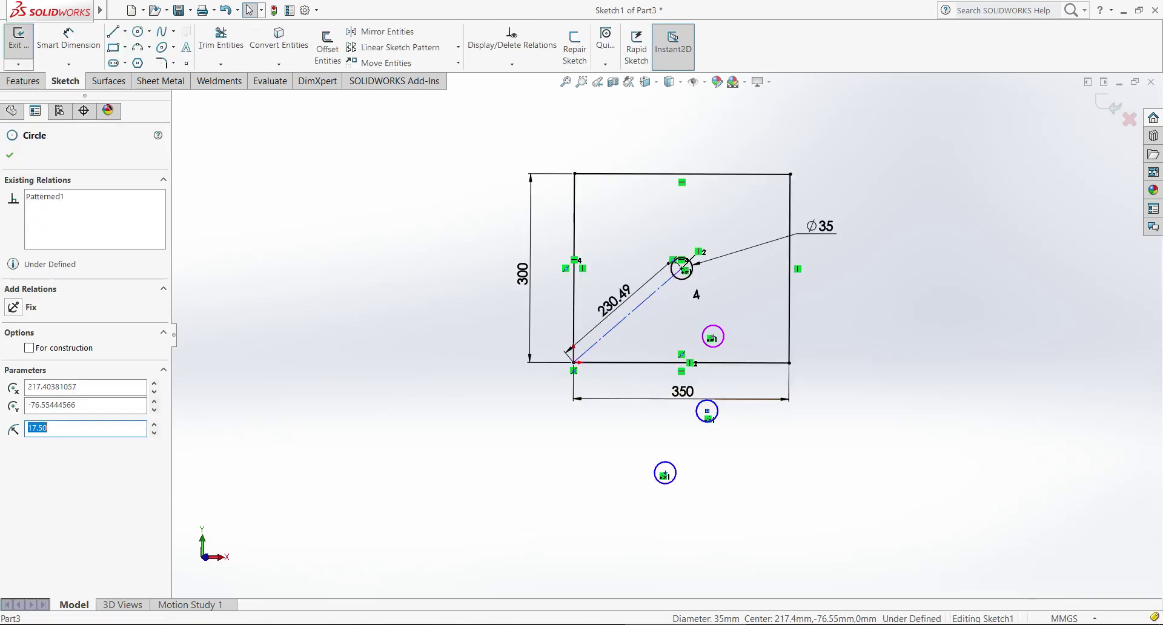
left_click_drag(518, 381, 791, 516)
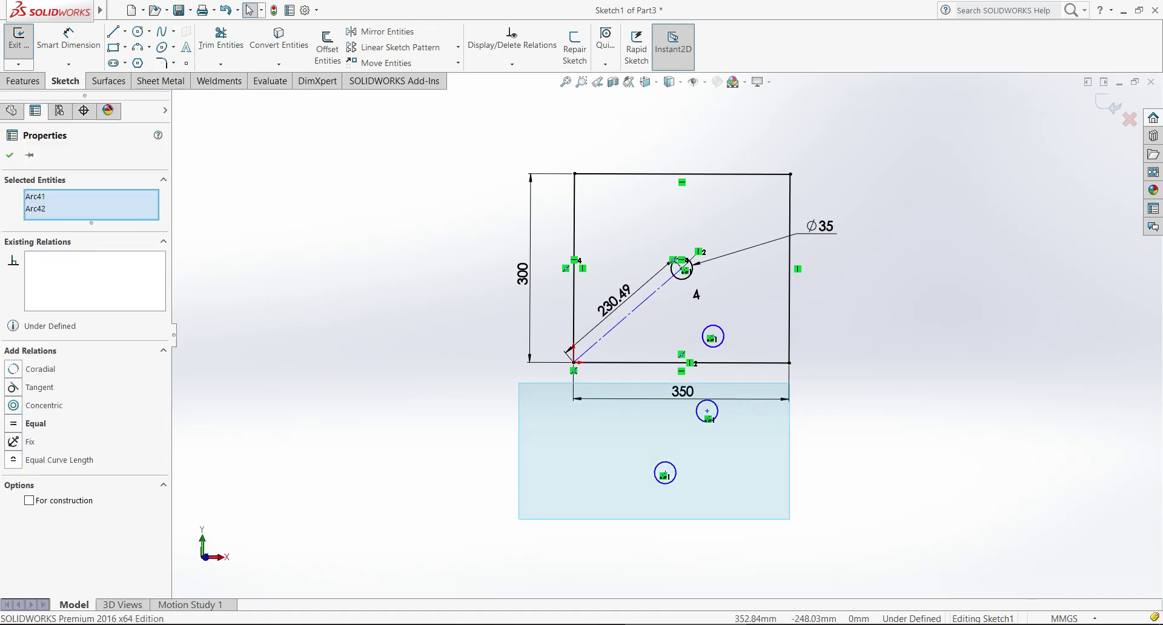
key("Escape")
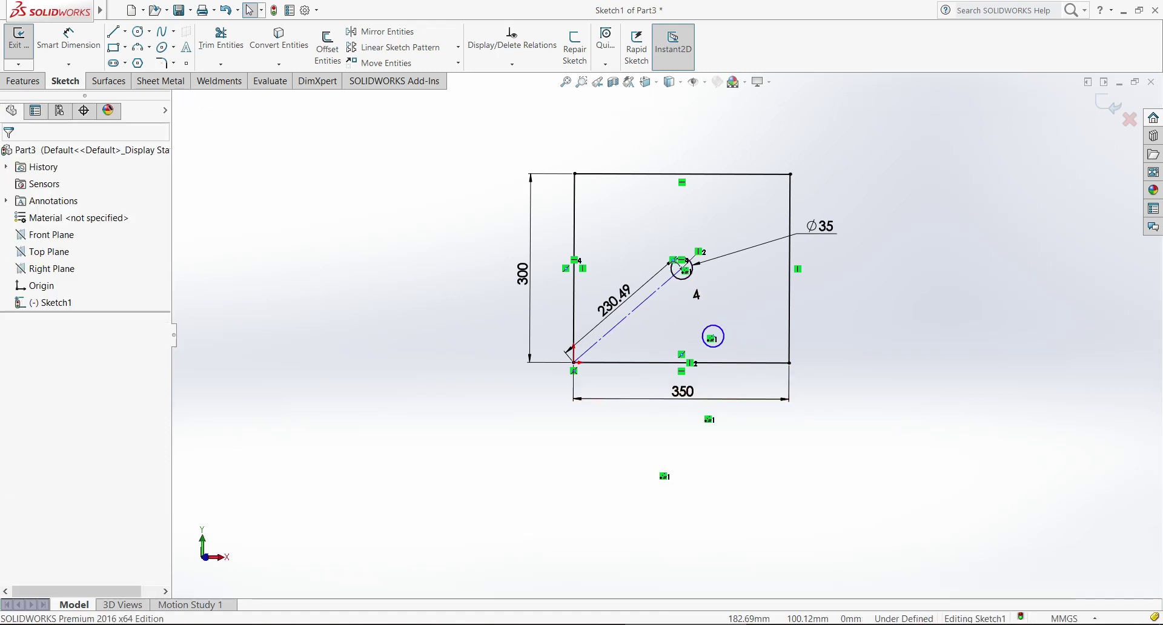
left_click(1110, 105)
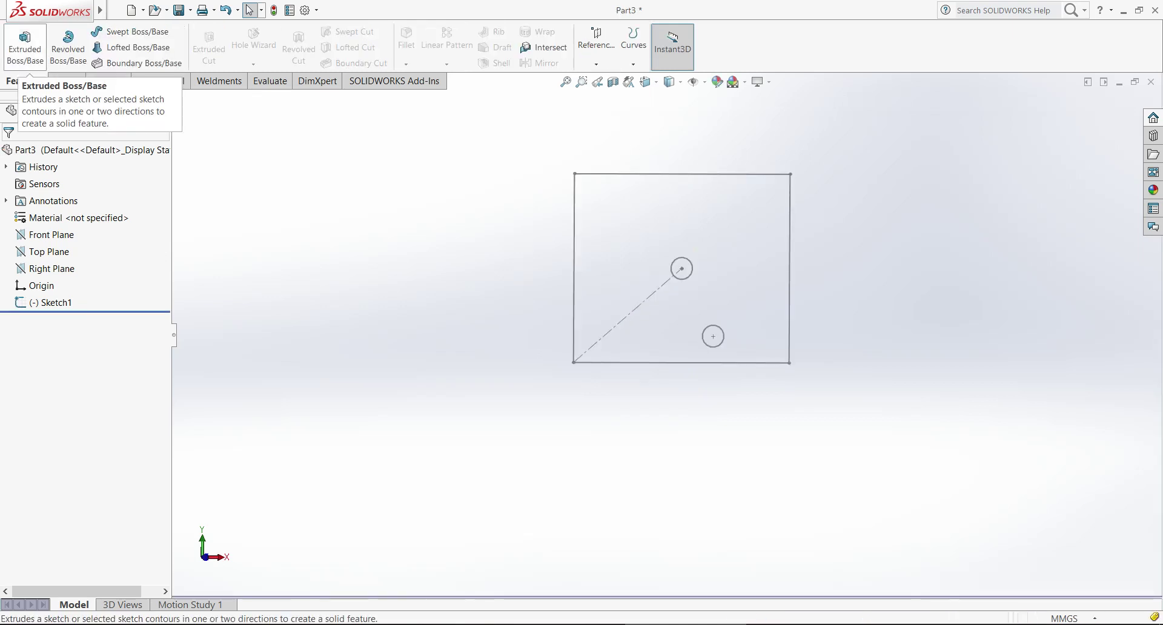
Step: Extrude the rectangle with its two circular holes as a blind boss 60 mm deep, with no individual contours selected
left_click(25, 44)
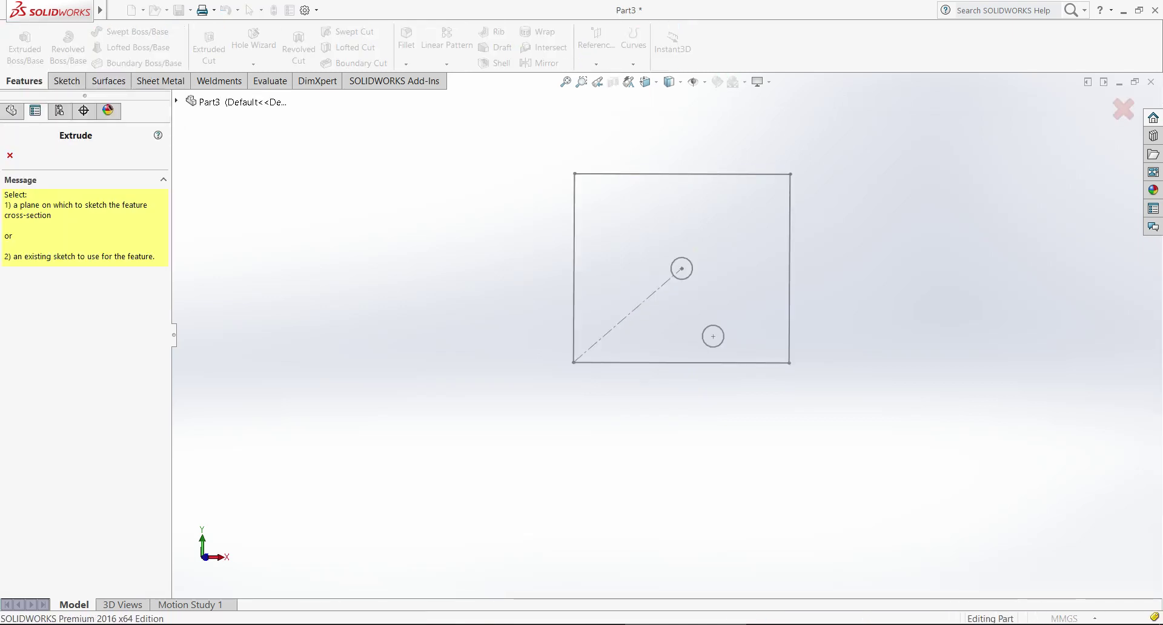
left_click(600, 173)
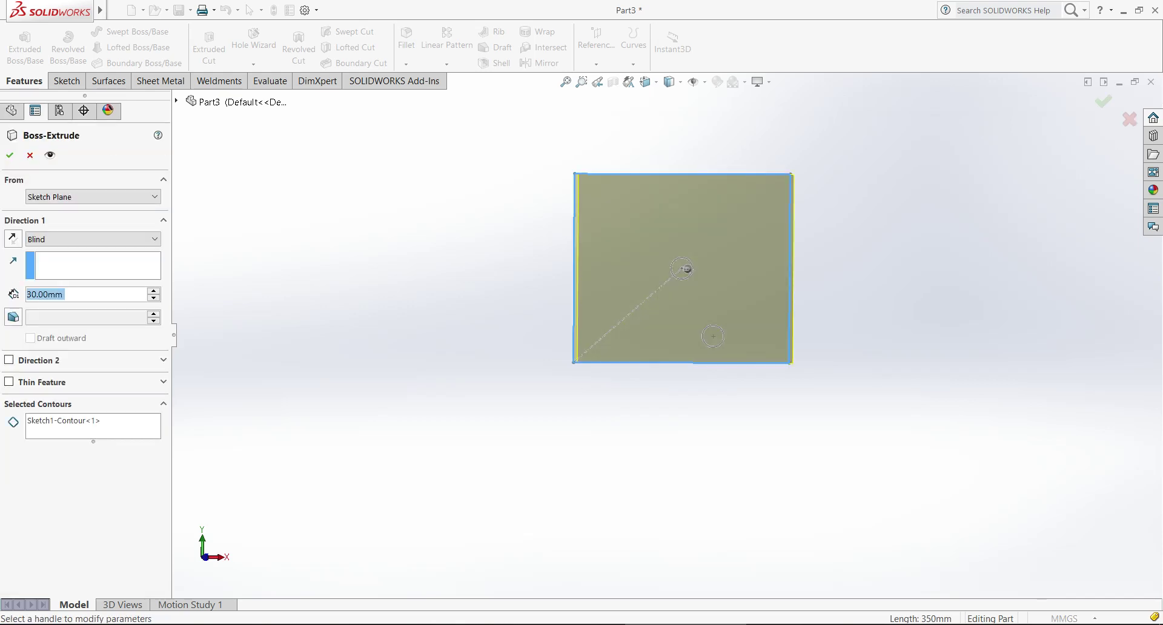
right_click(85, 420)
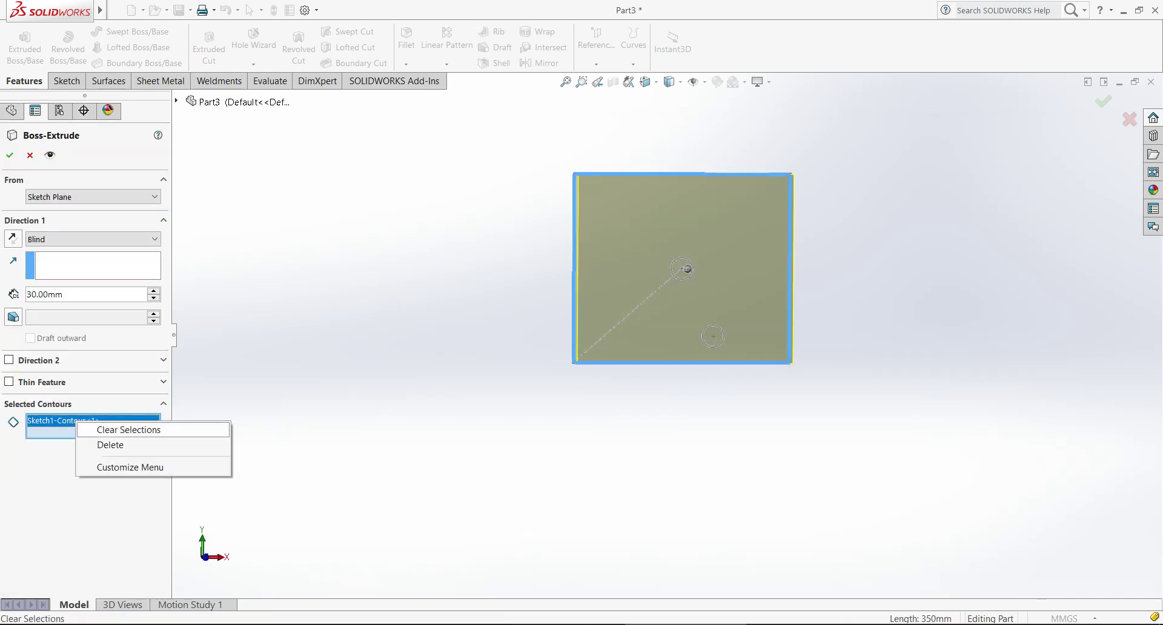
left_click(141, 429)
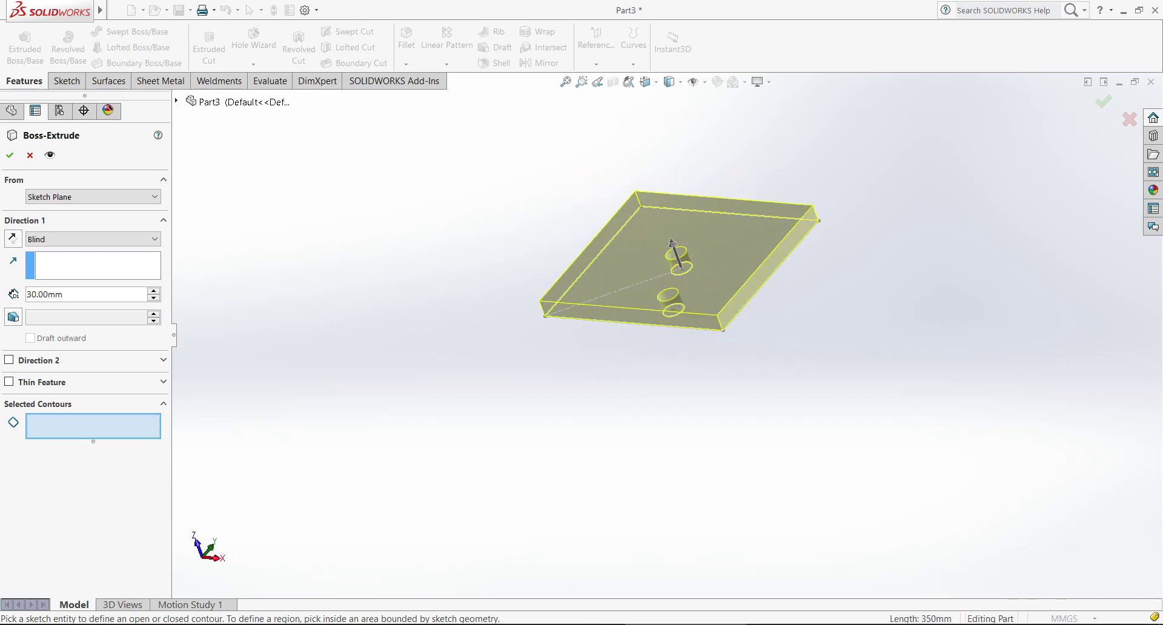
type("60")
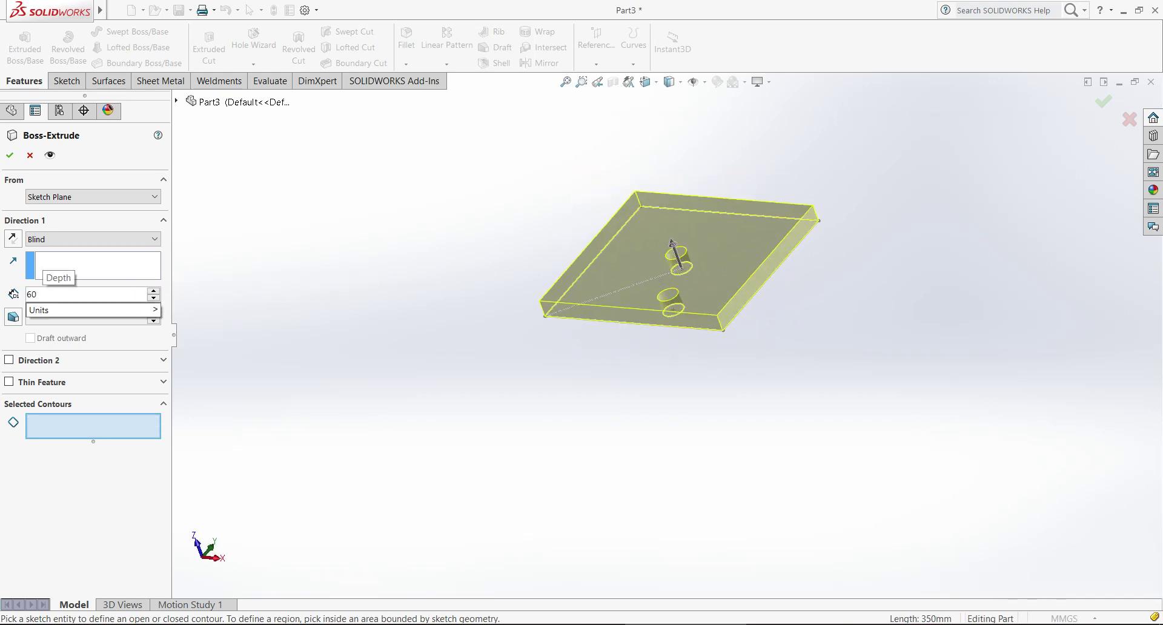
key("Return")
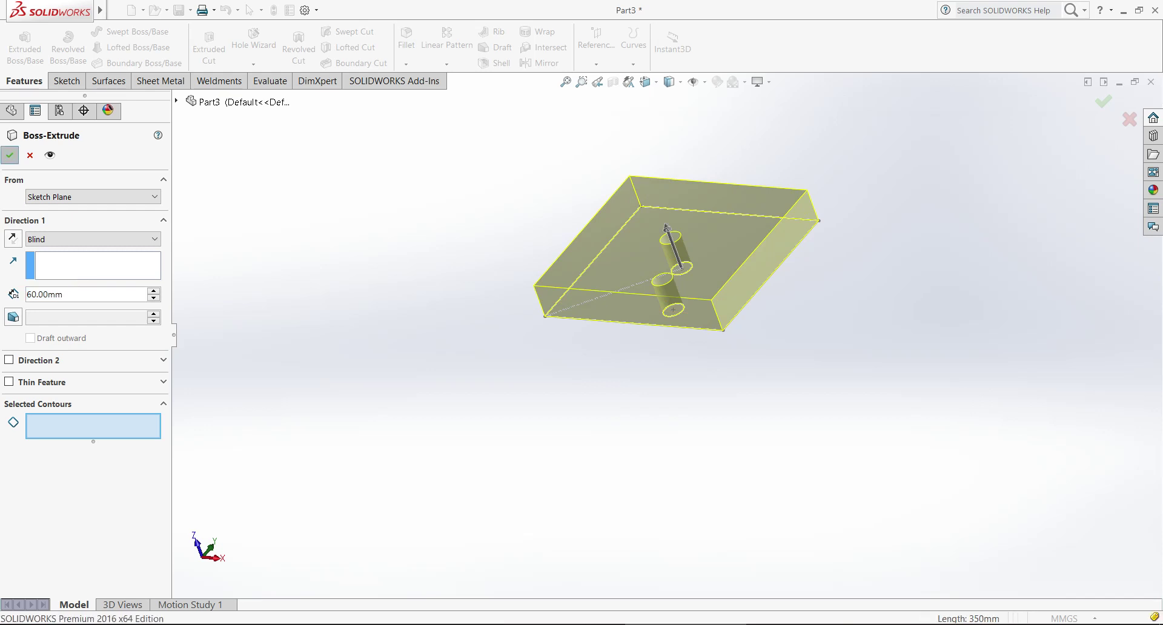
left_click(9, 155)
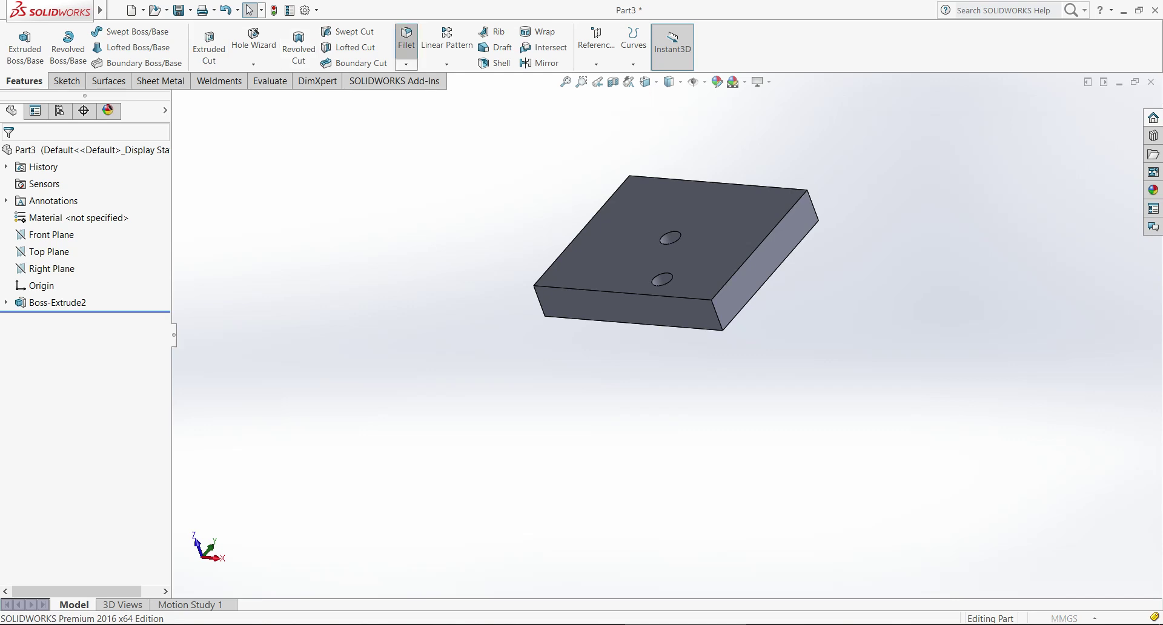
Step: Fillet the two vertical corner edges on the plate's +X side with a 20 mm radius, using full preview
left_click(406, 38)
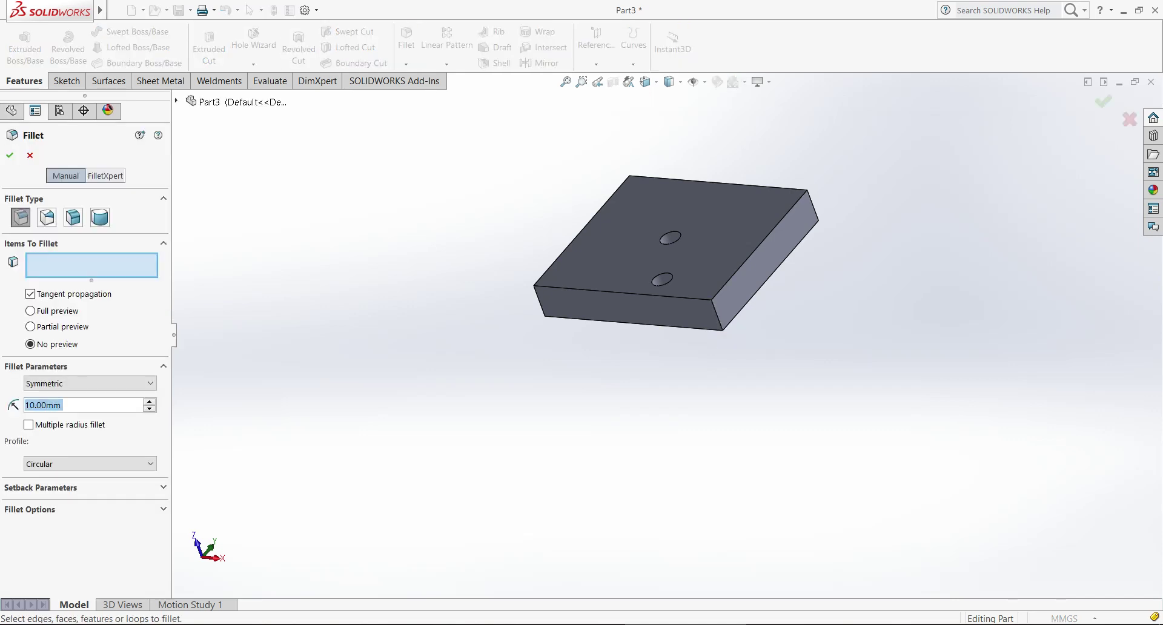
left_click(30, 156)
left_click(406, 64)
left_click(434, 93)
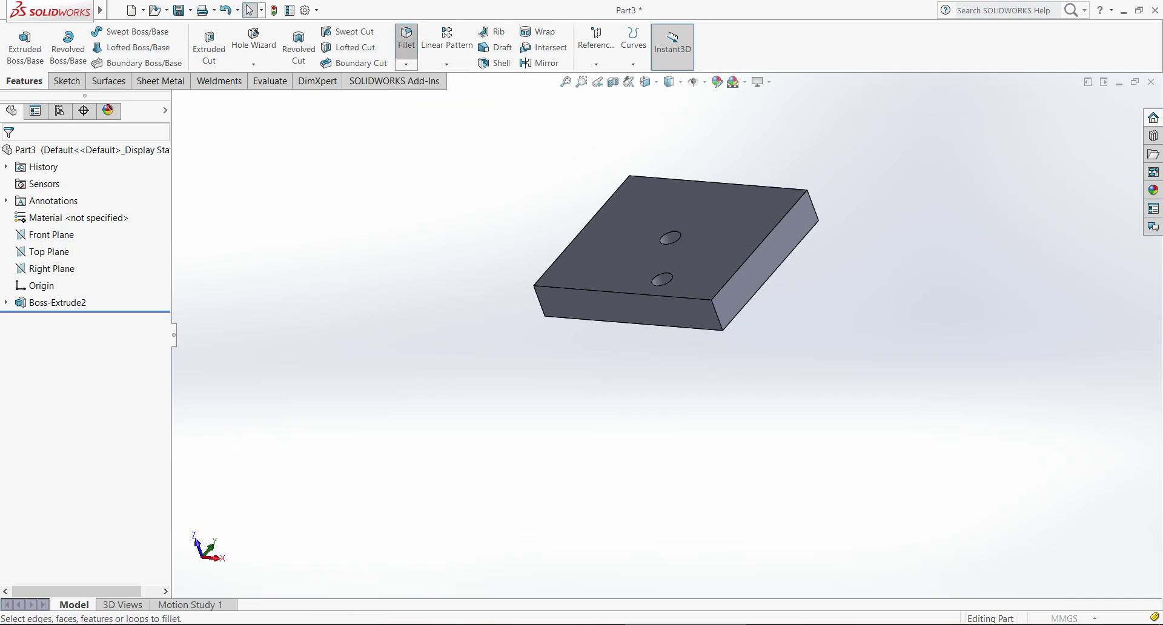
left_click(717, 316)
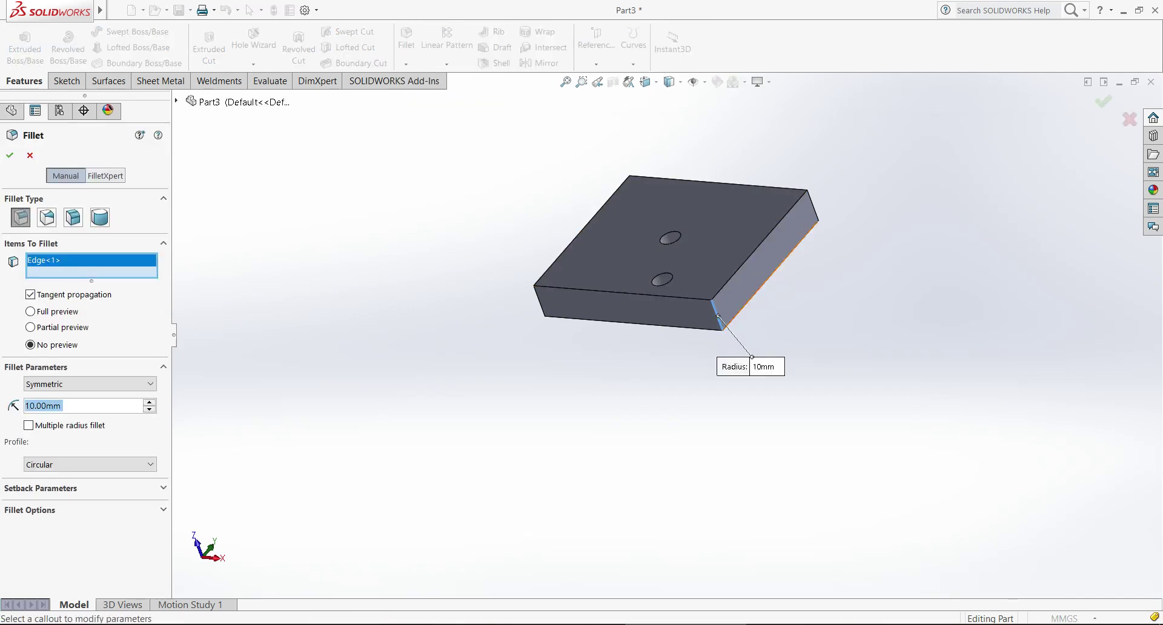
left_click(812, 204)
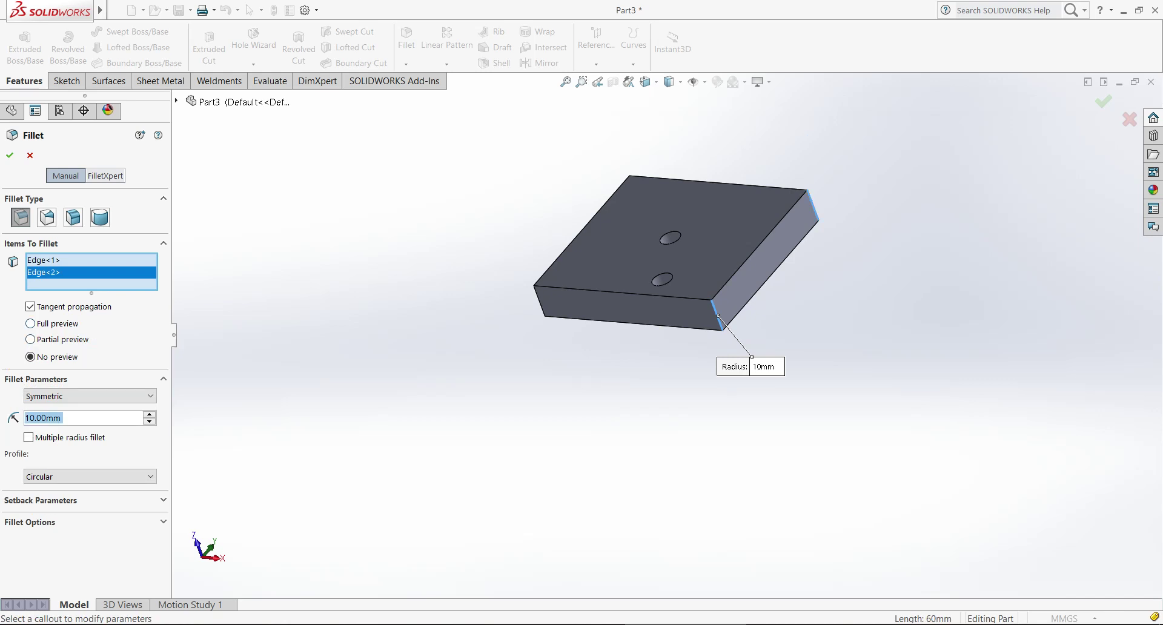
left_click(30, 324)
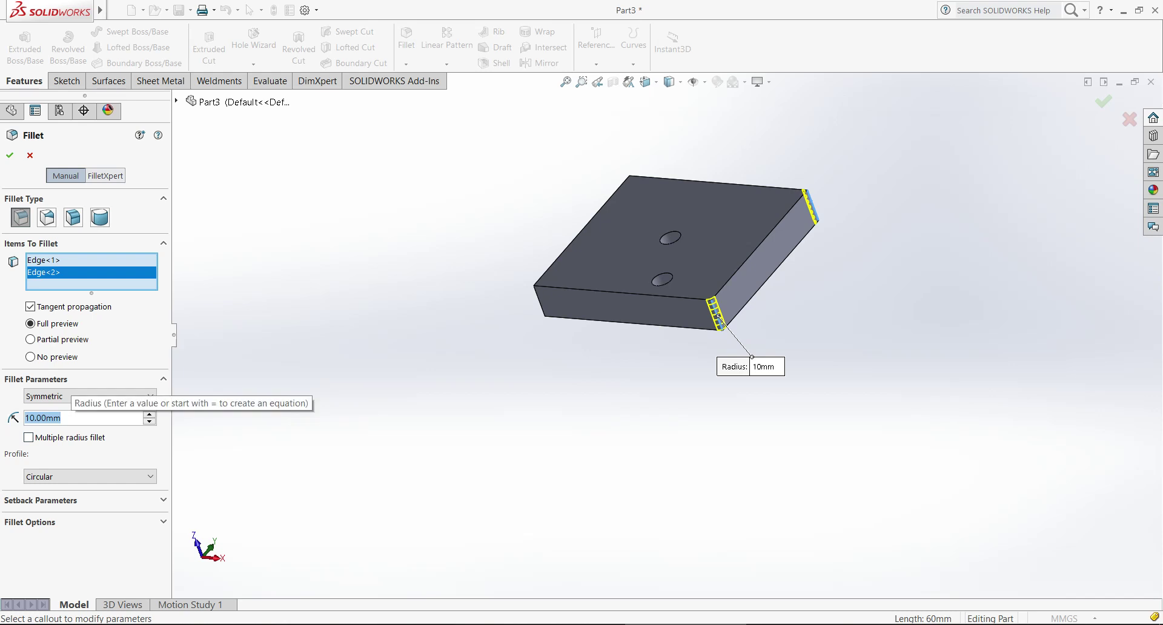
type("20")
key("Return")
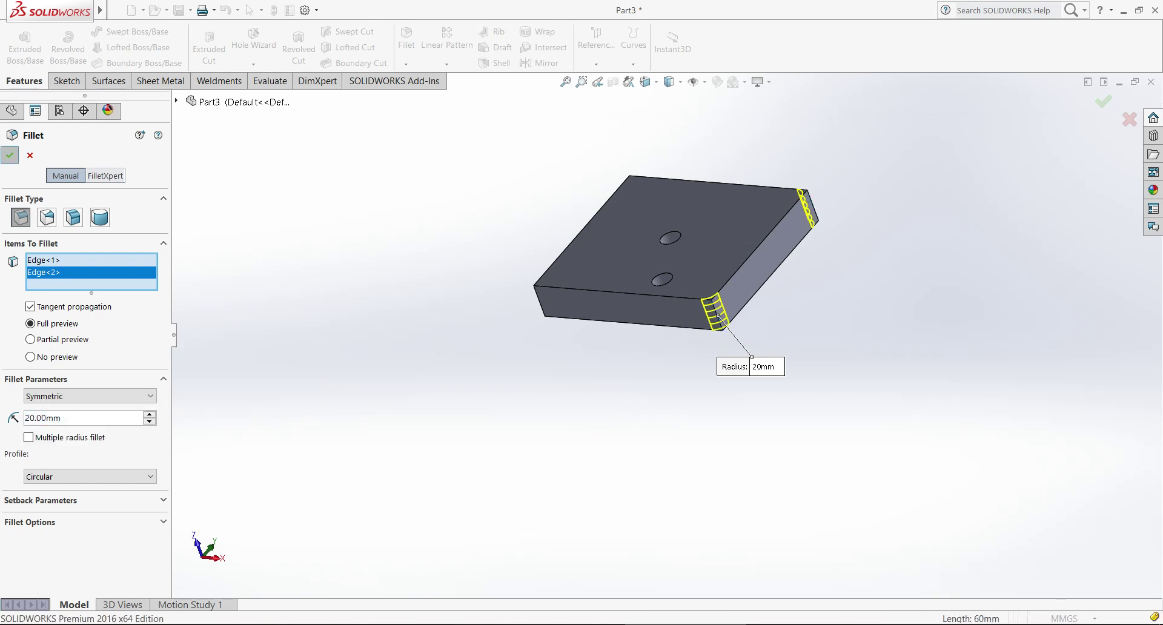
left_click(9, 156)
Step: Chamfer the two corner edges on the plate's side opposite the fillets with a 30 mm distance at 45 degrees
middle_click_drag(618, 273, 733, 291)
left_click(406, 64)
left_click(434, 94)
left_click(665, 339)
left_click(549, 212)
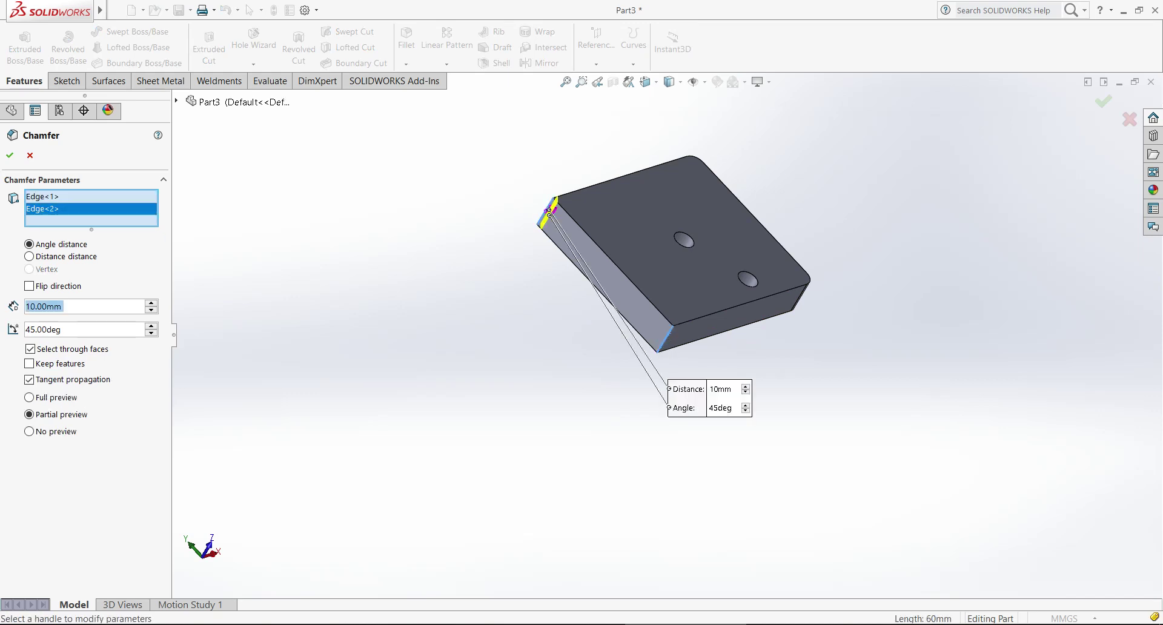
type("30")
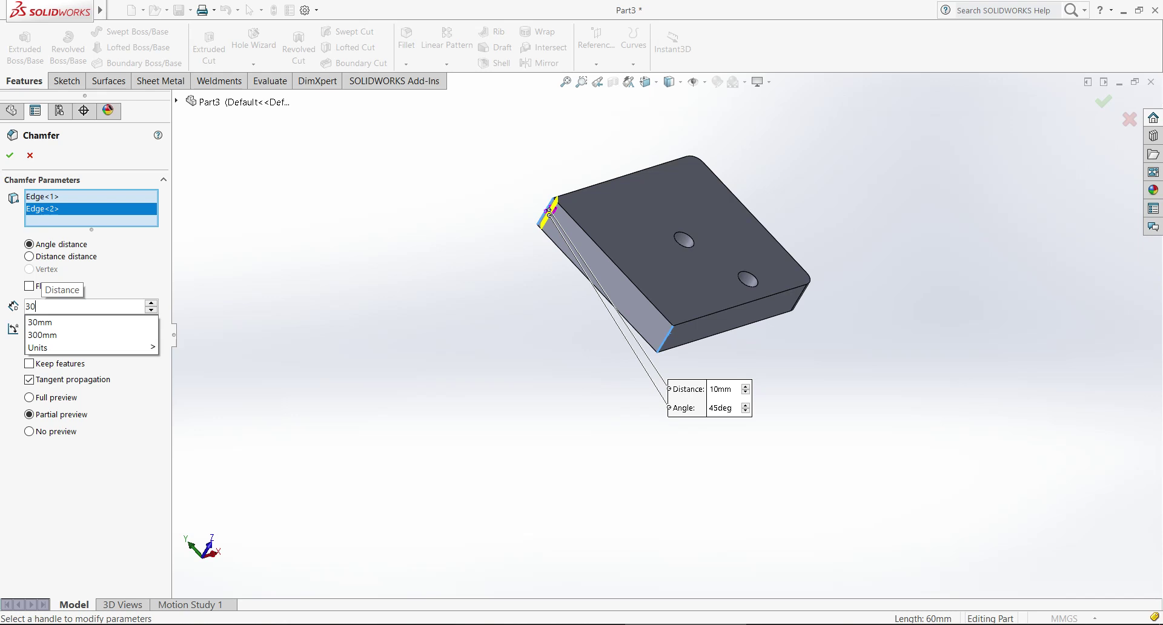
key("Return")
left_click(10, 156)
middle_click_drag(685, 242, 681, 281)
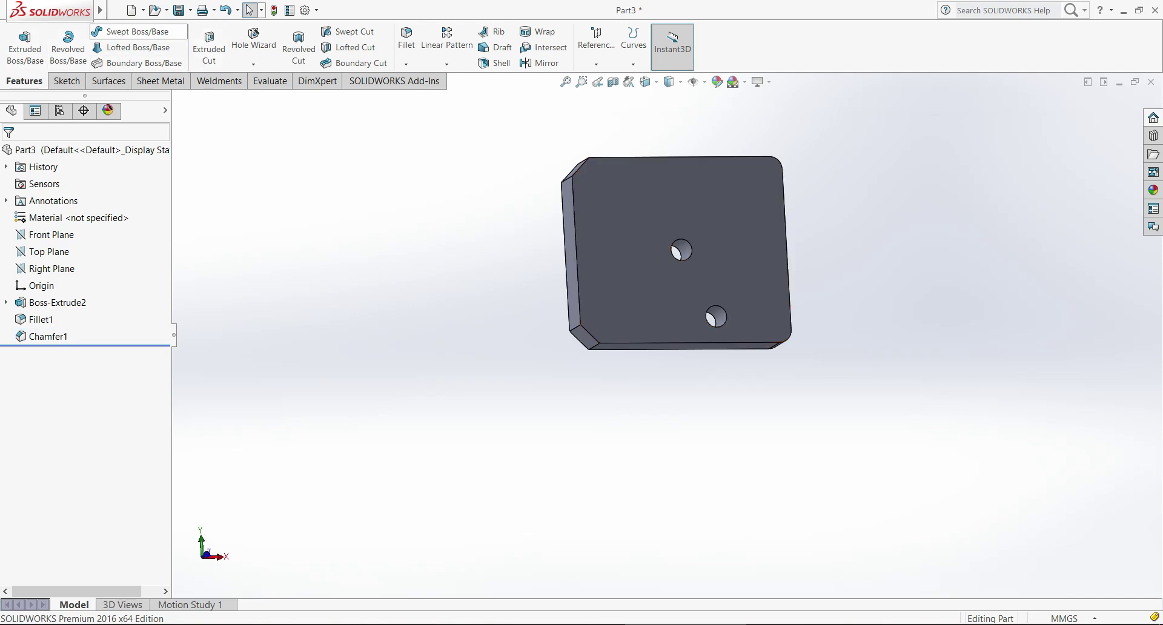
Step: Start a new sketch on the plate's large front face with the two holes, facing the sketch plane squarely
left_click(66, 81)
scroll(824, 351, "down", 2)
middle_click_drag(824, 350, 782, 254)
scroll(633, 127, "up", 4)
scroll(633, 127, "down", 3)
middle_click_drag(633, 127, 666, 212)
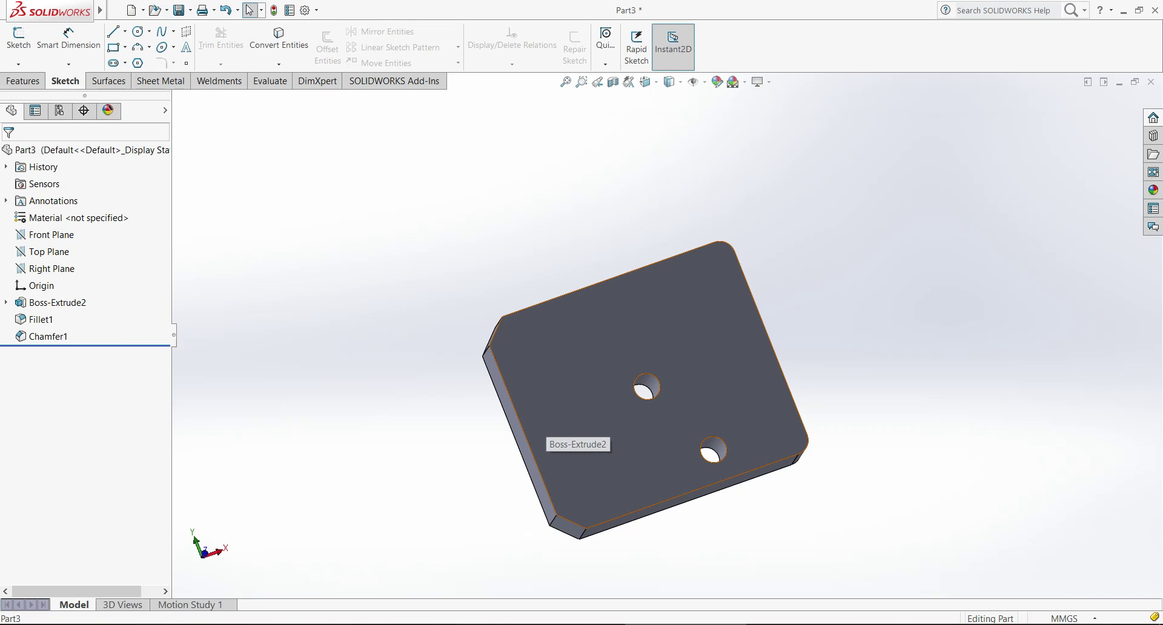
left_click(547, 429)
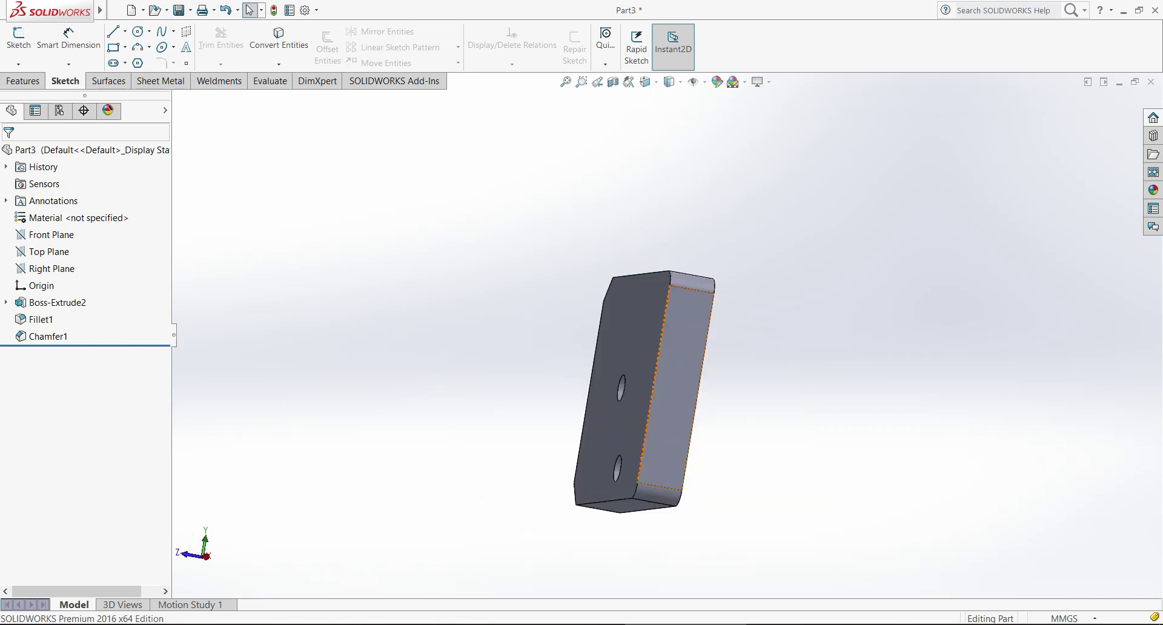
mouse_move(675, 388)
middle_mouse_down()
mouse_move(781, 388)
mouse_move(733, 436)
middle_mouse_up()
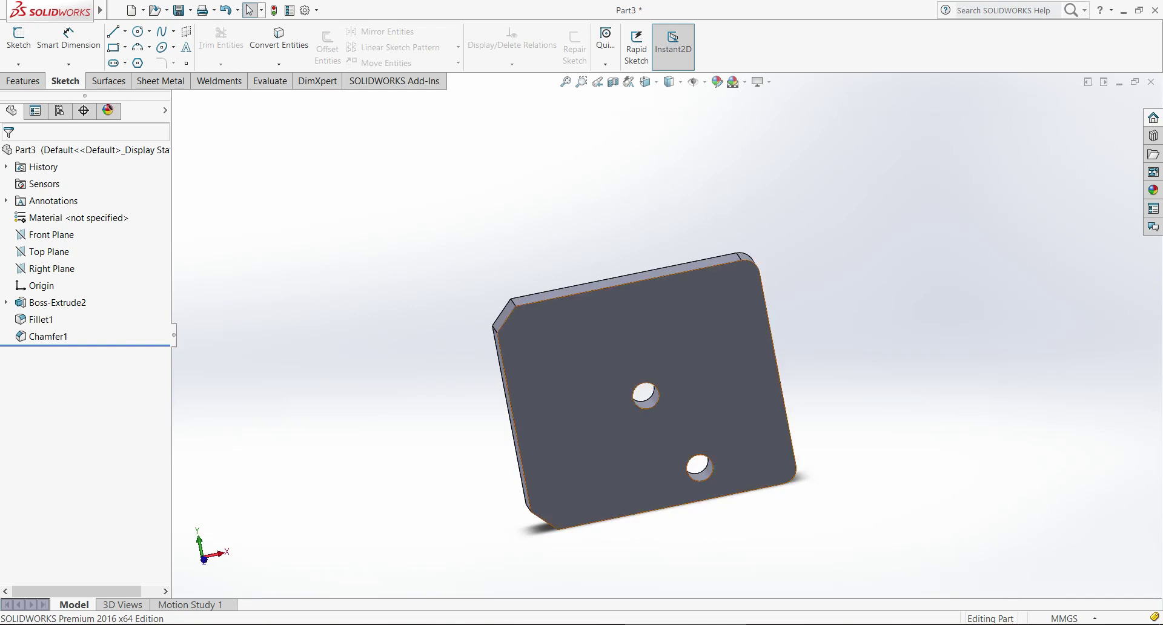
left_click(557, 394)
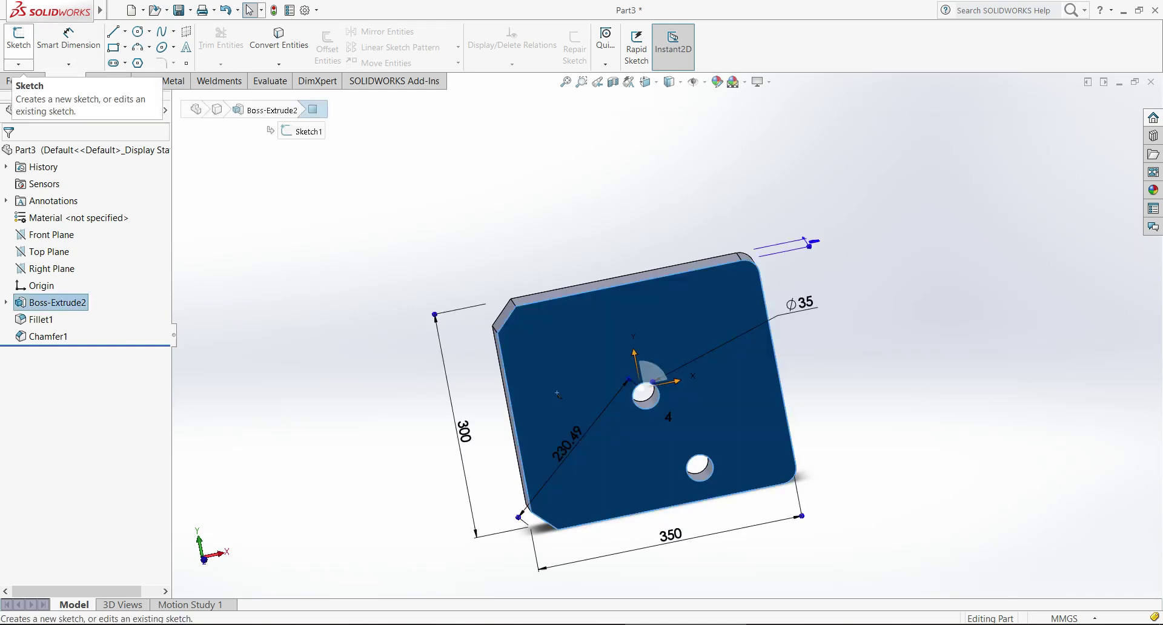
key("Escape")
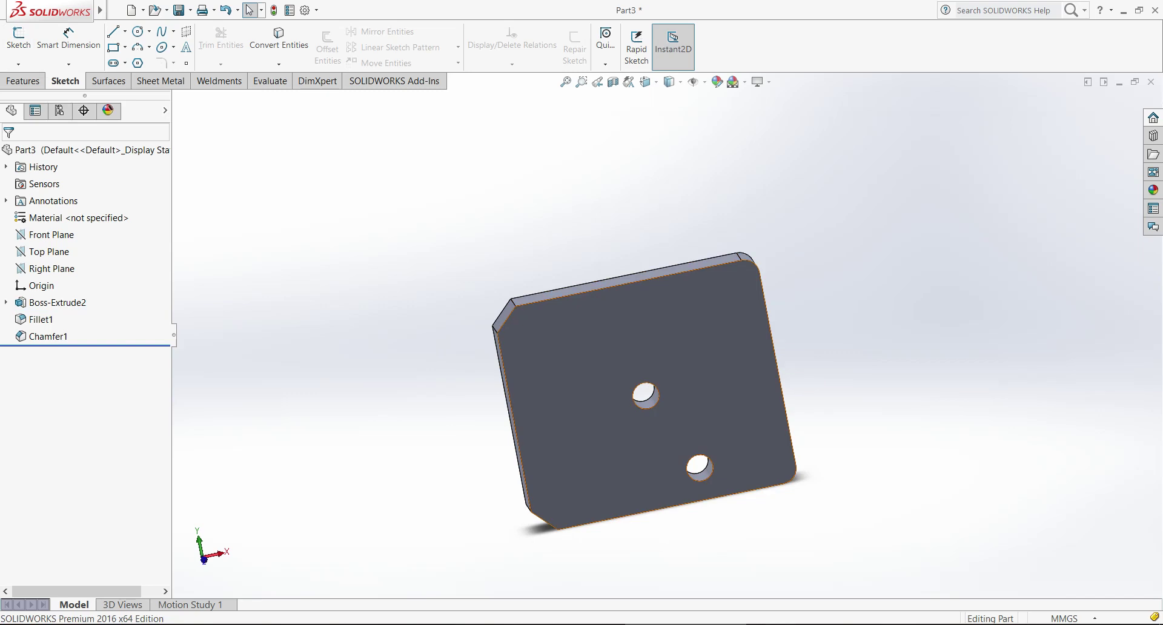
left_click(553, 315)
left_click(19, 41)
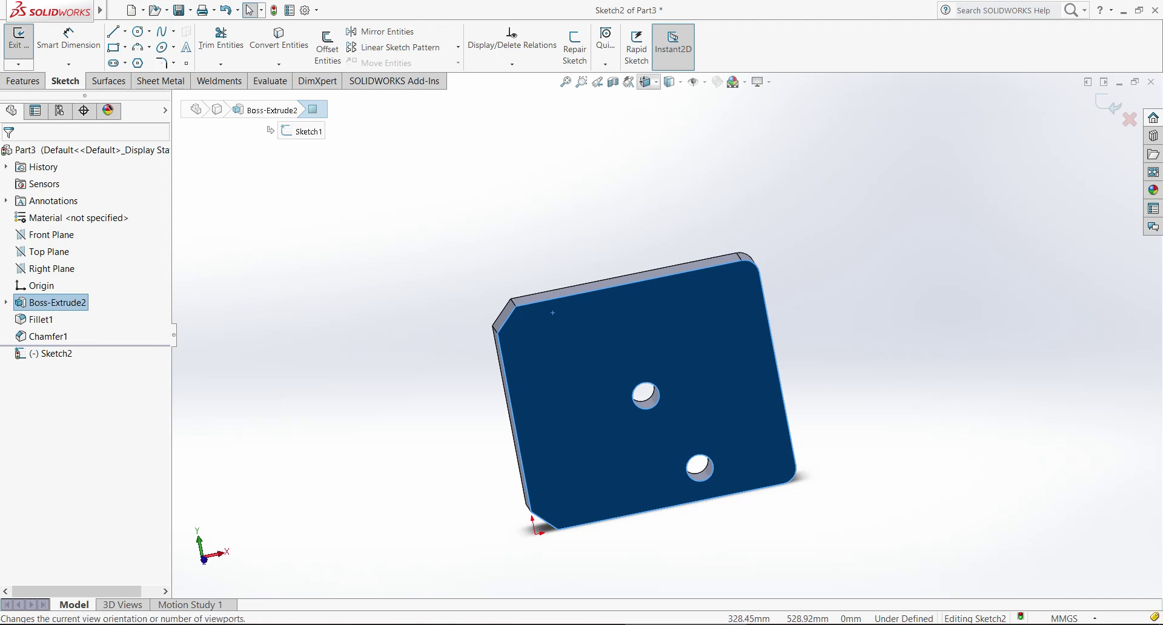
left_click(645, 82)
left_click(645, 82)
left_click(714, 149)
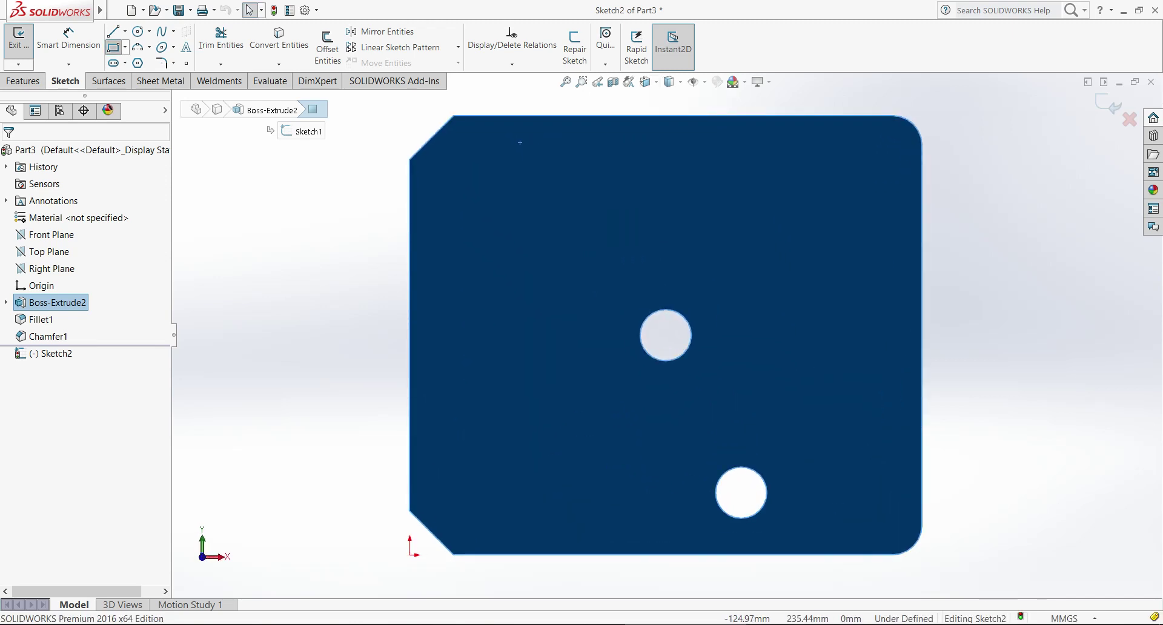
Step: Sketch a corner rectangle about 121 mm wide and 110 mm high, starting on the plate's straight edge between the two chamfers
left_click(113, 46)
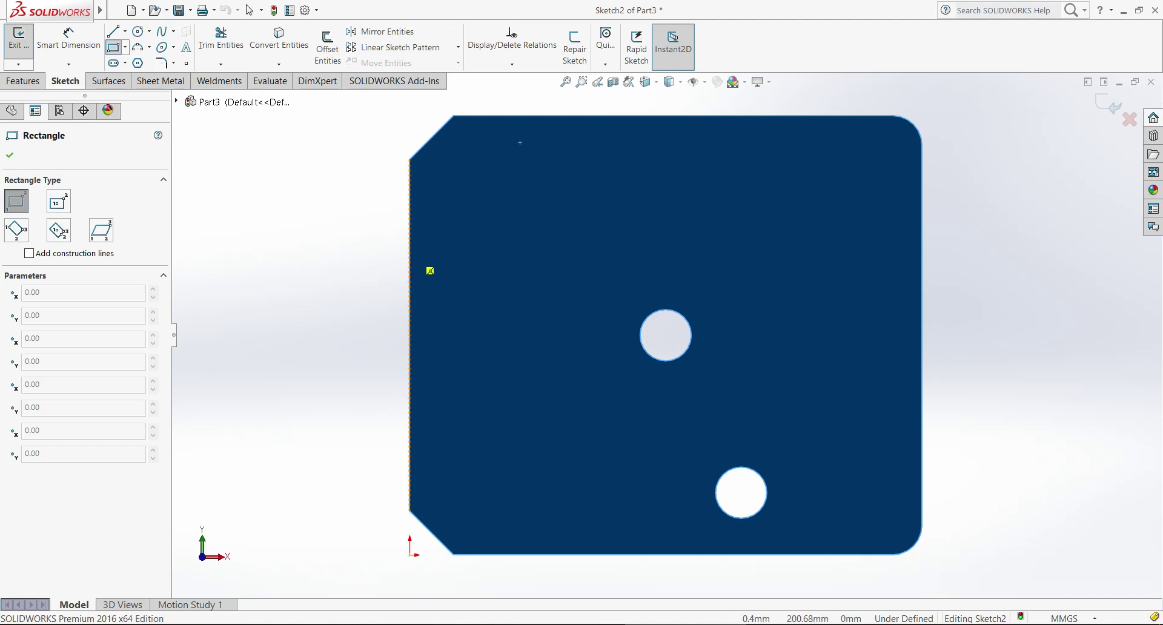
left_click(410, 261)
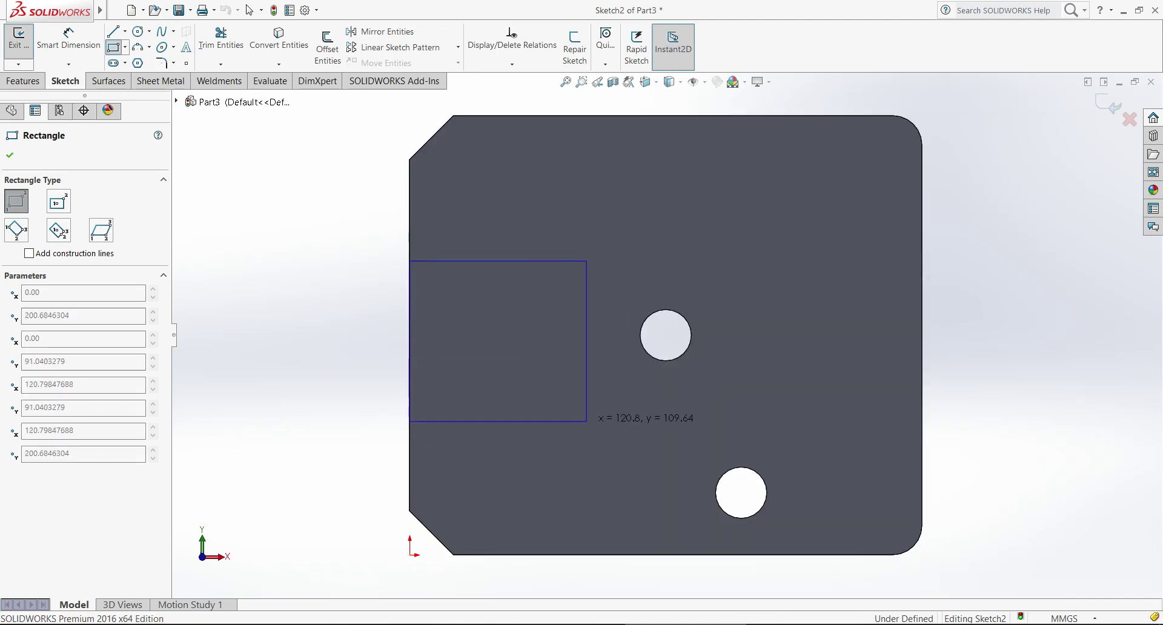
left_click(586, 421)
Step: Dimension the rectangle with a width of 120 mm and a height of 100 mm
key("d")
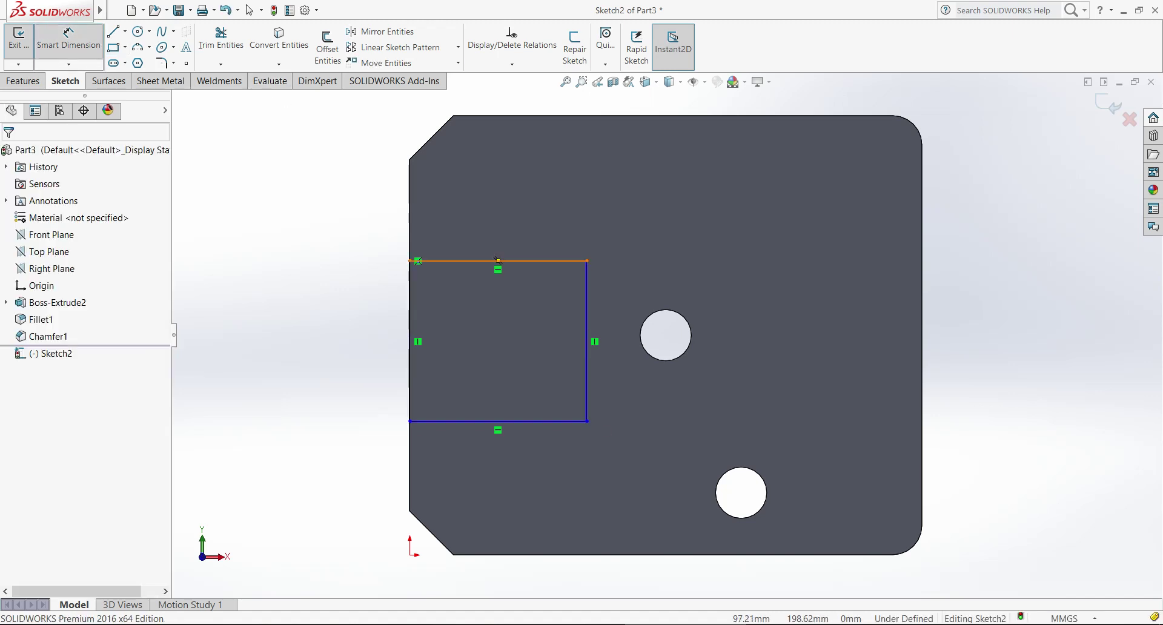
left_click(498, 260)
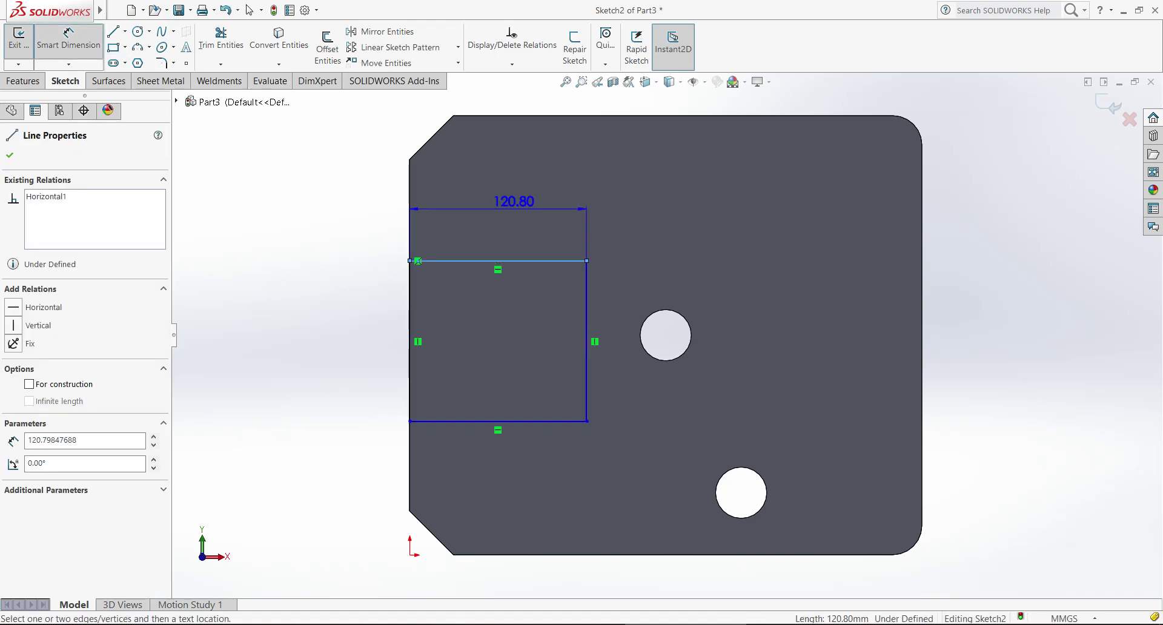
left_click(509, 200)
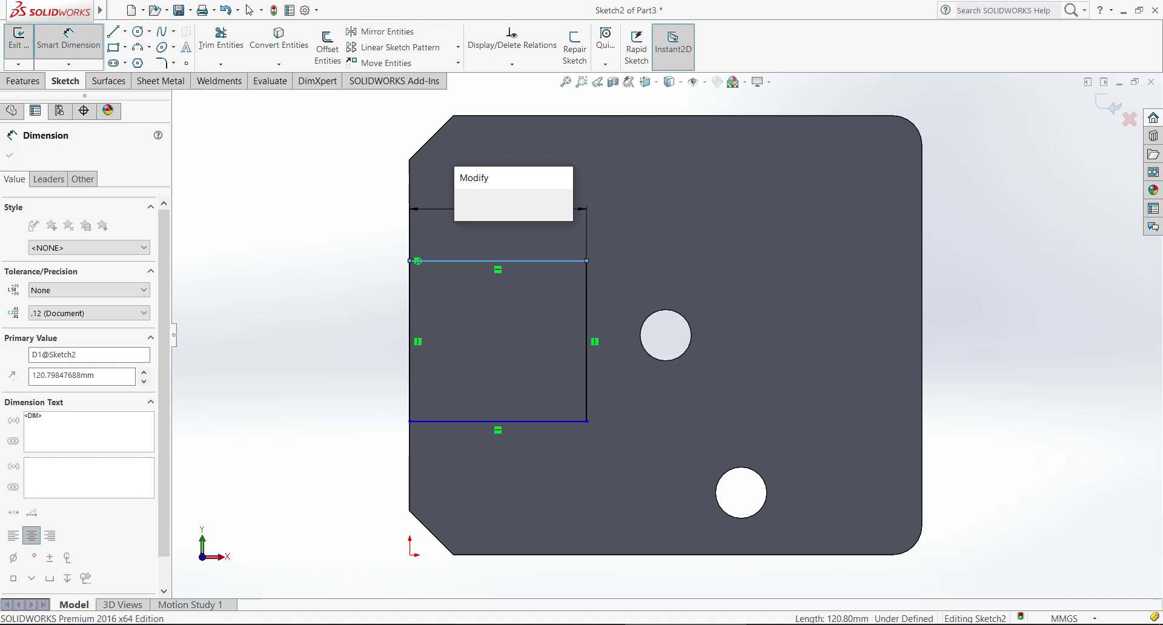
key("Return")
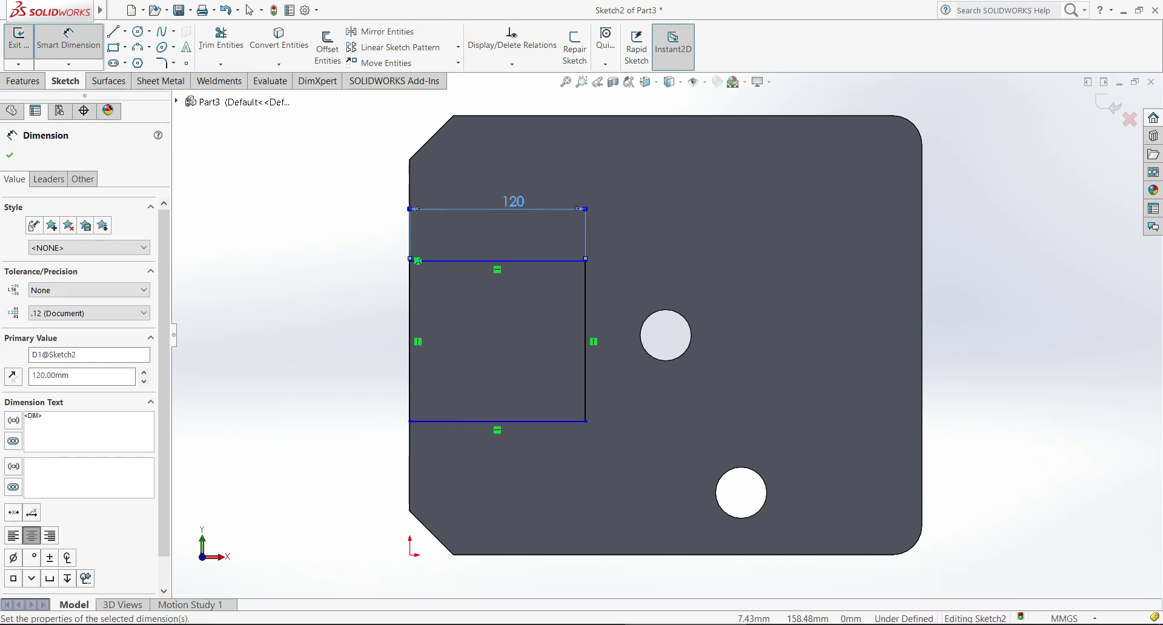
left_click(410, 339)
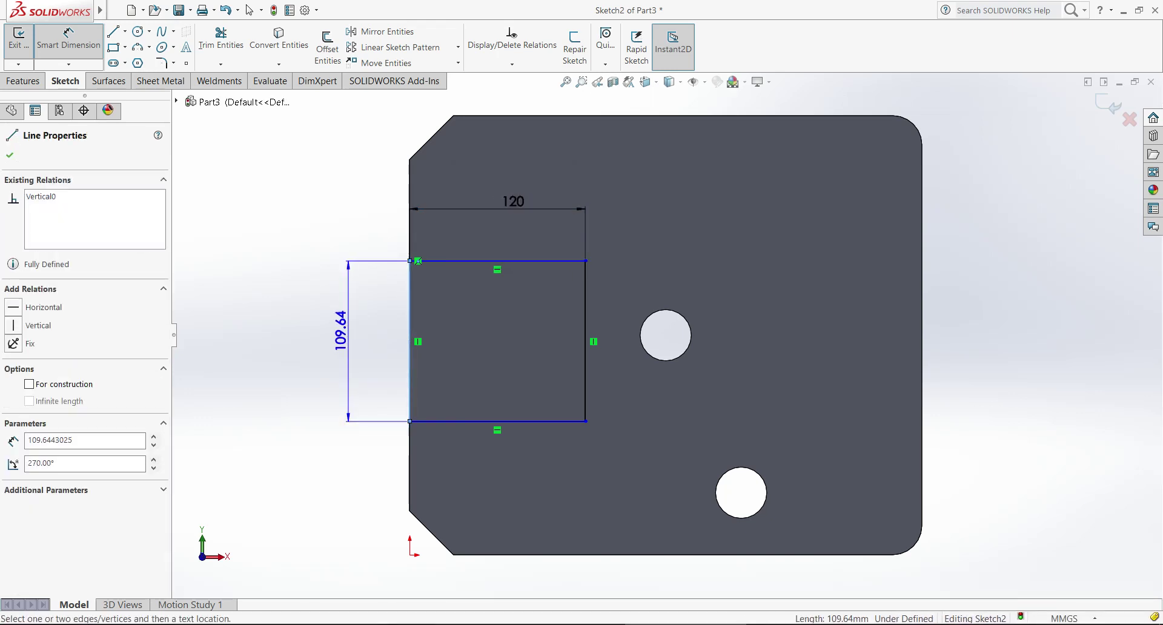
left_click(341, 330)
type("100")
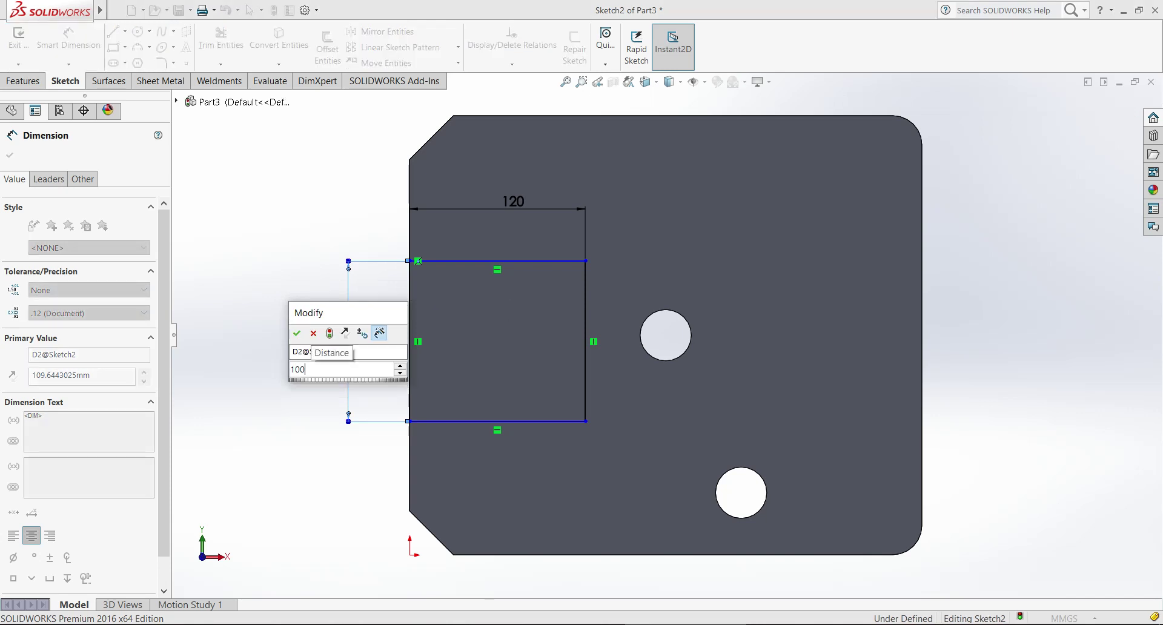
key("Return")
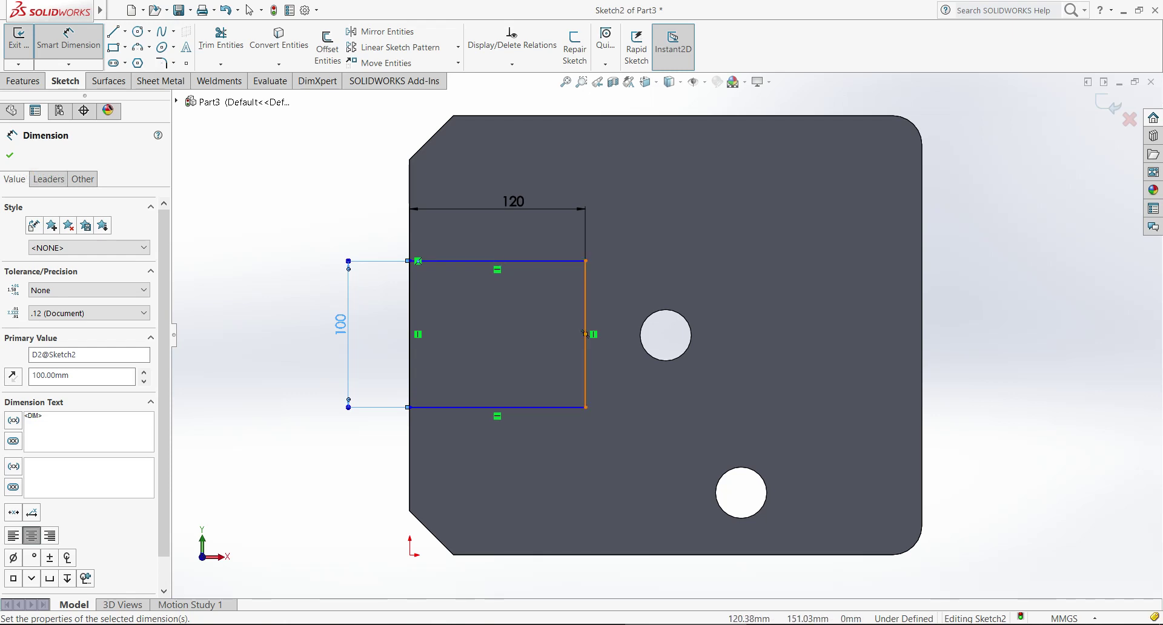
key("Escape")
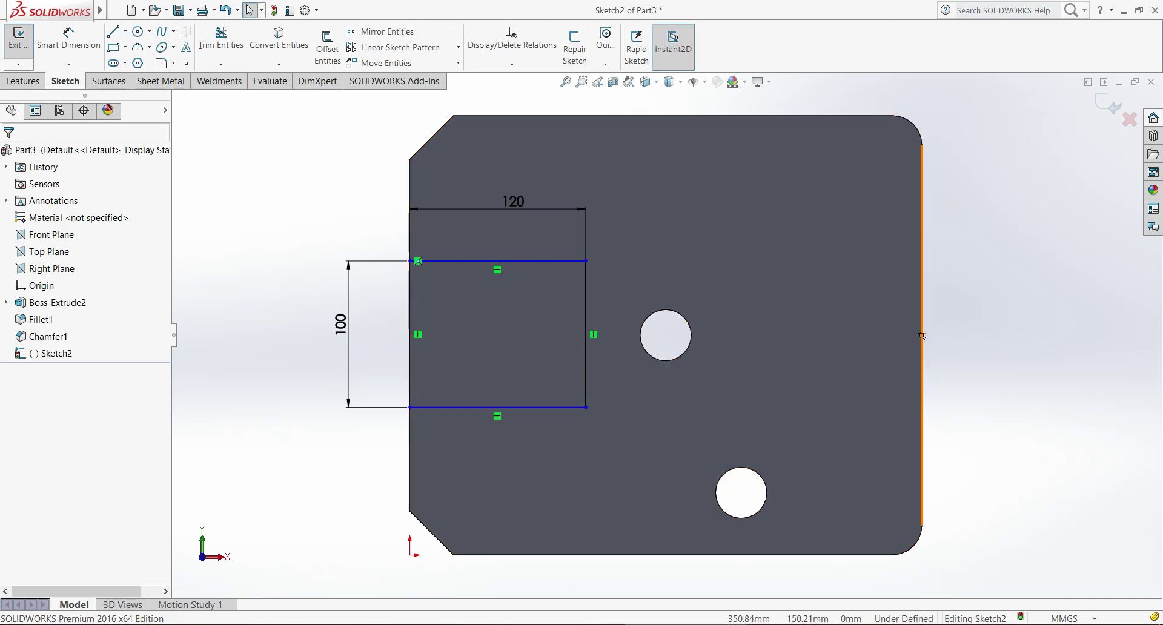
Step: Add a horizontal relation between the midpoint of the plate's +X edge and the midpoint of the rectangle's inner vertical side
left_click(584, 333)
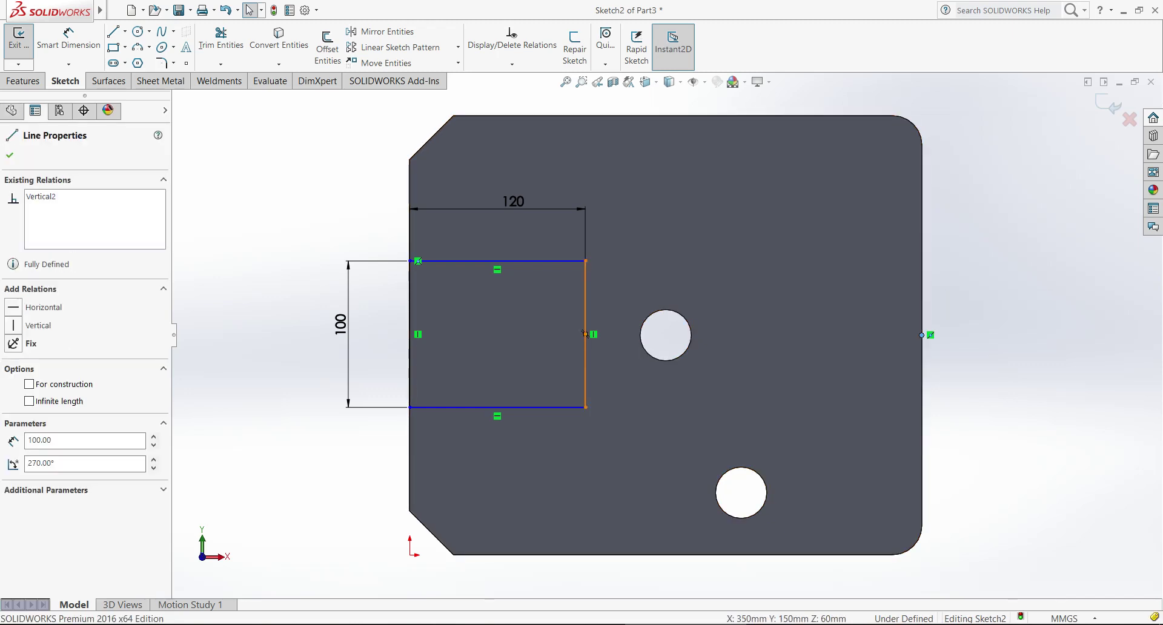
left_click(585, 334, "ctrl")
left_click(14, 369)
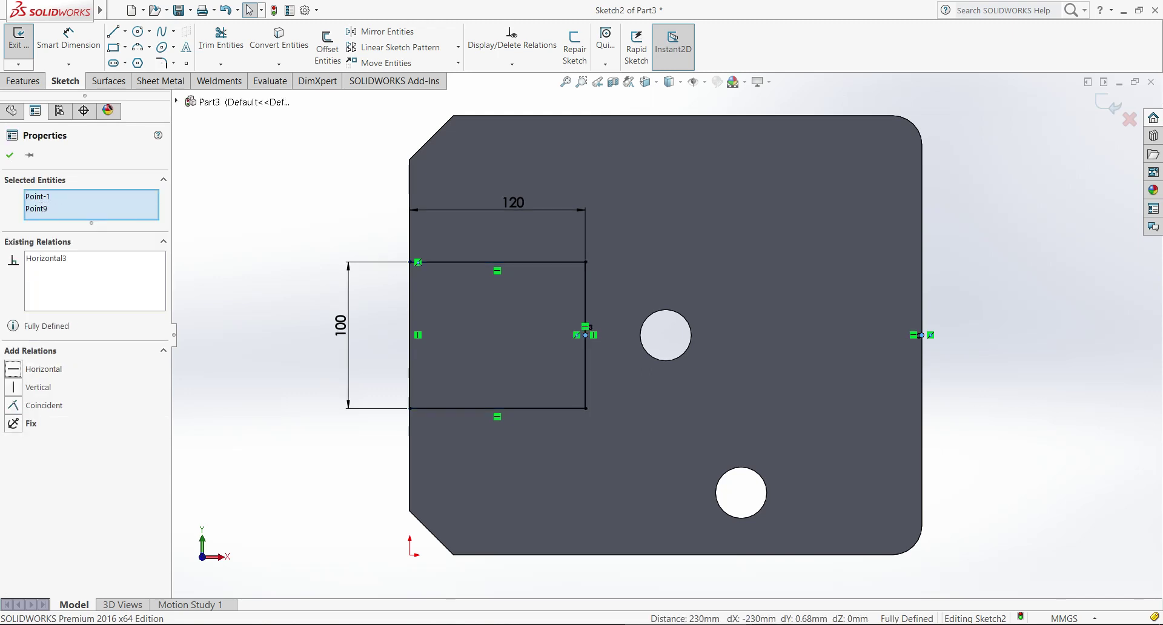
key("Escape")
Step: Cut-extrude the 120 by 100 mm rectangle from the sketch plane as a blind cut 60 mm deep
left_click(23, 80)
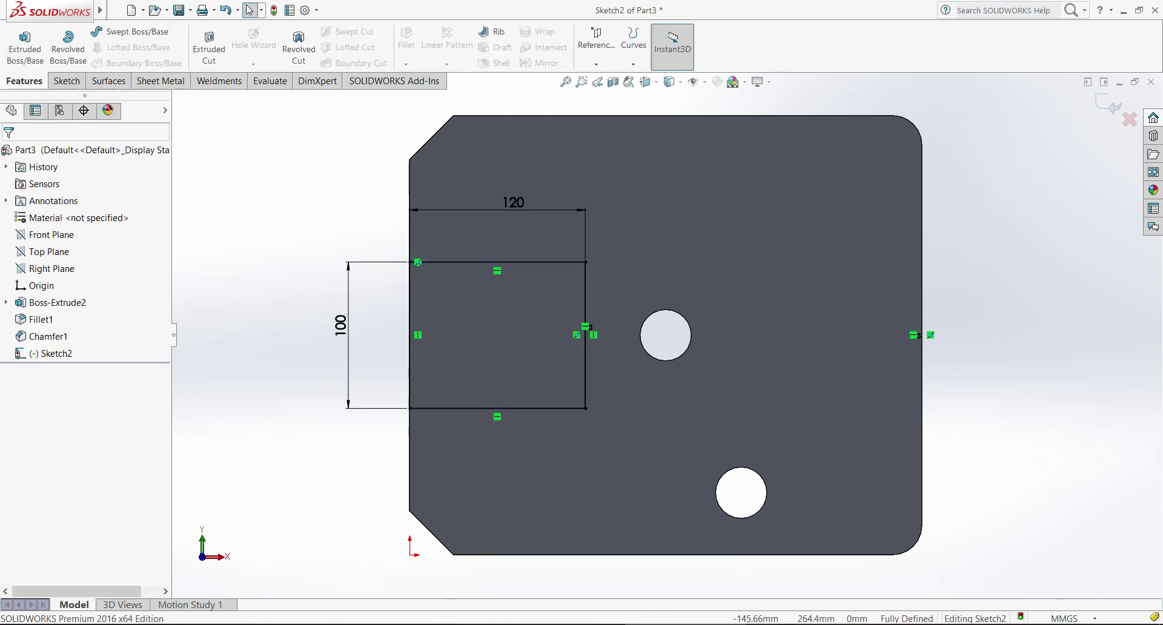
left_click(209, 48)
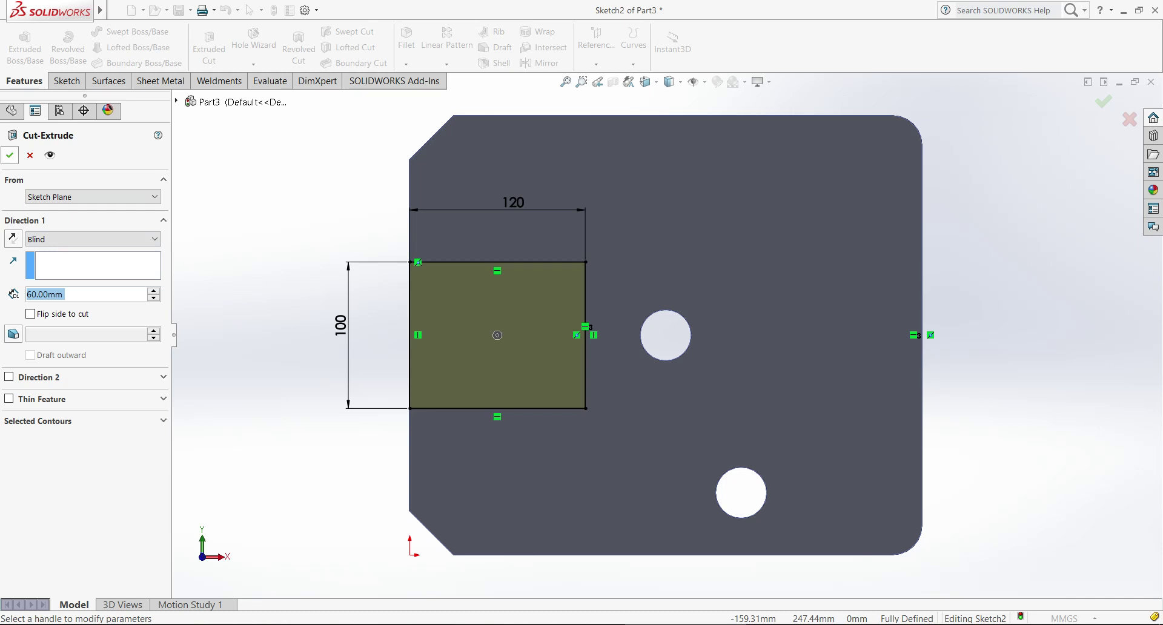
left_click(10, 155)
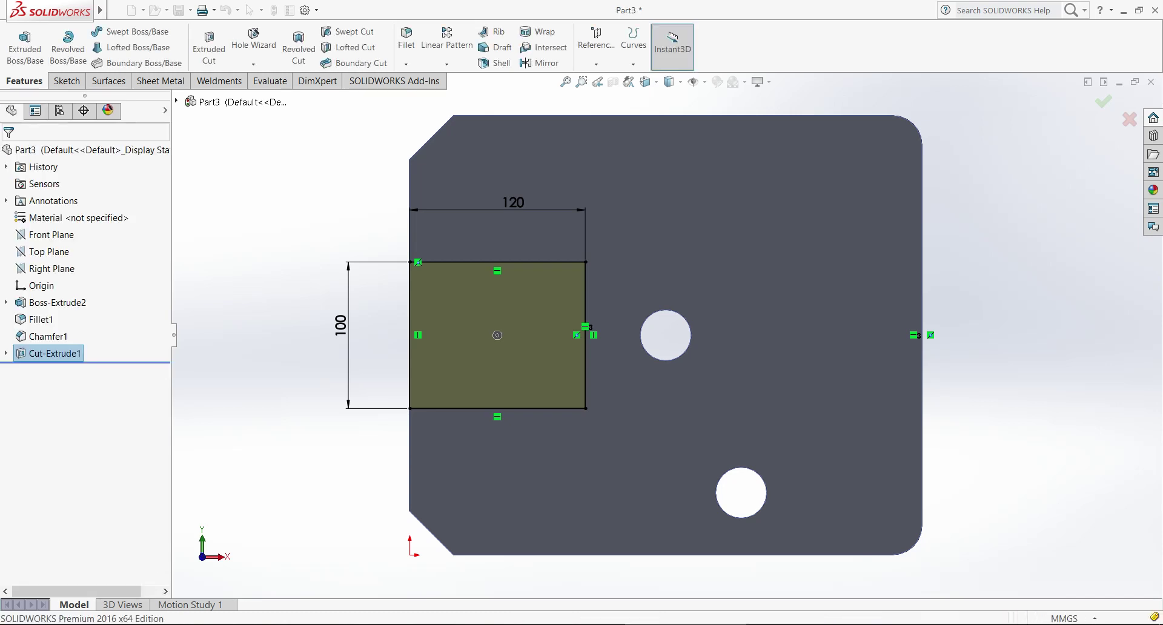
key("ctrl+7")
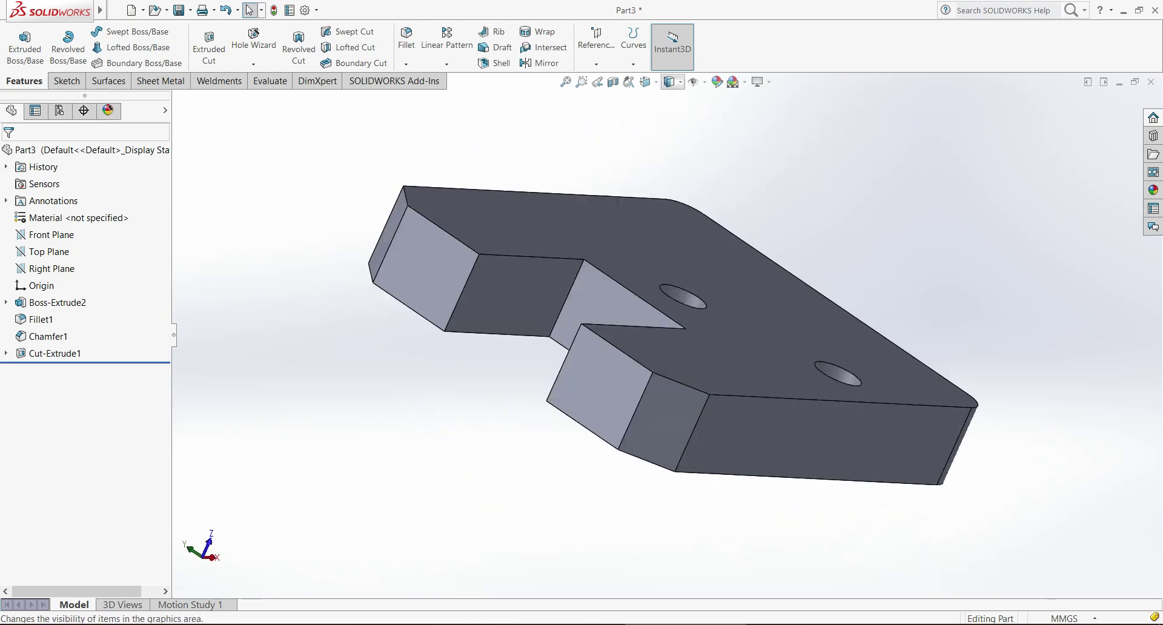
key("ctrl+1")
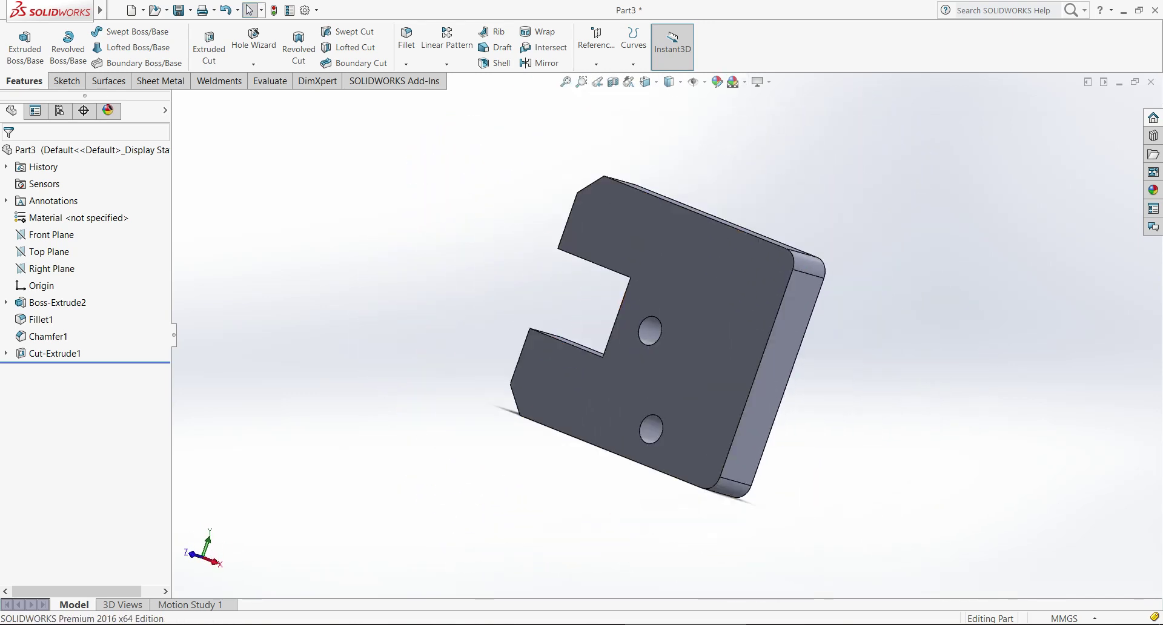